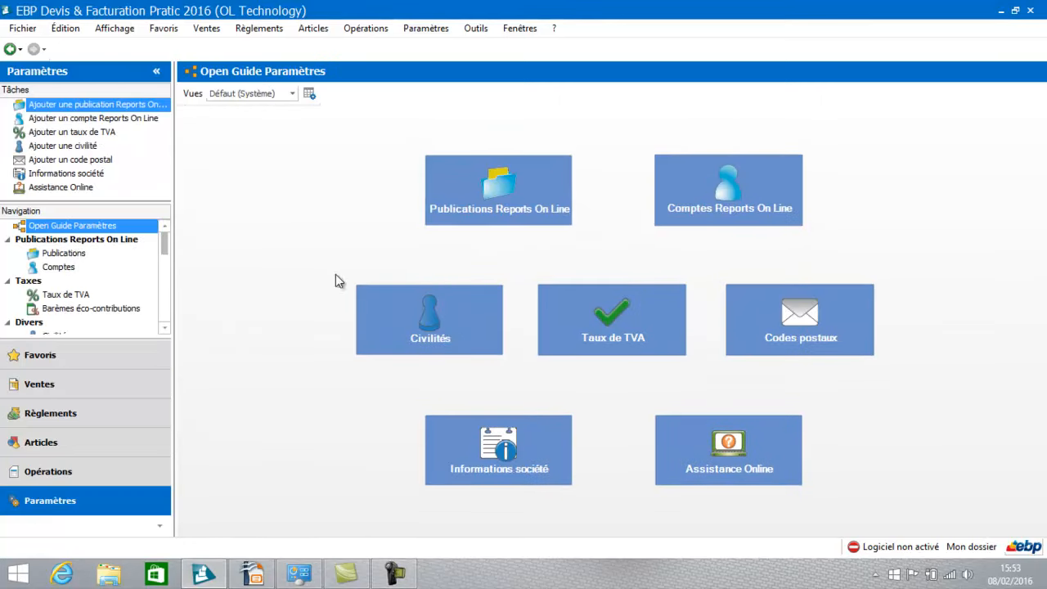
Open the company information settings and review the administrative information and the VAT information.
click(498, 461)
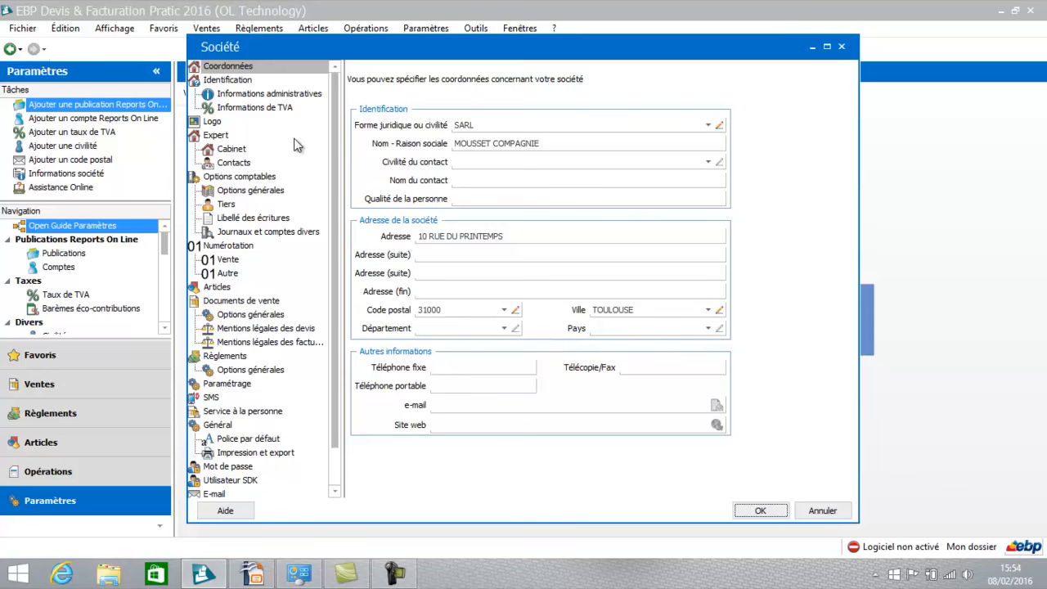
click(236, 95)
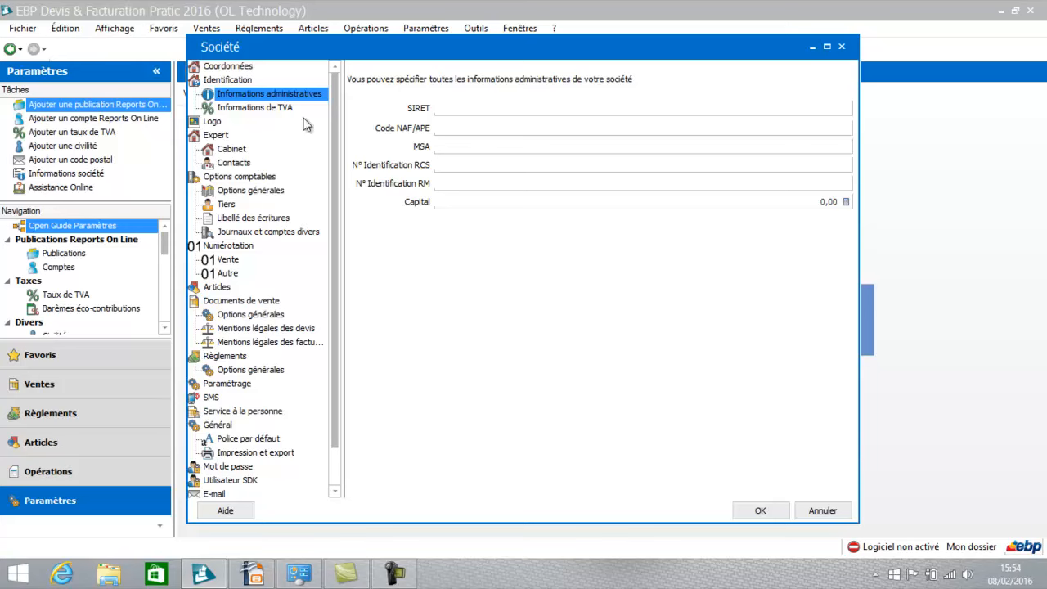
click(272, 111)
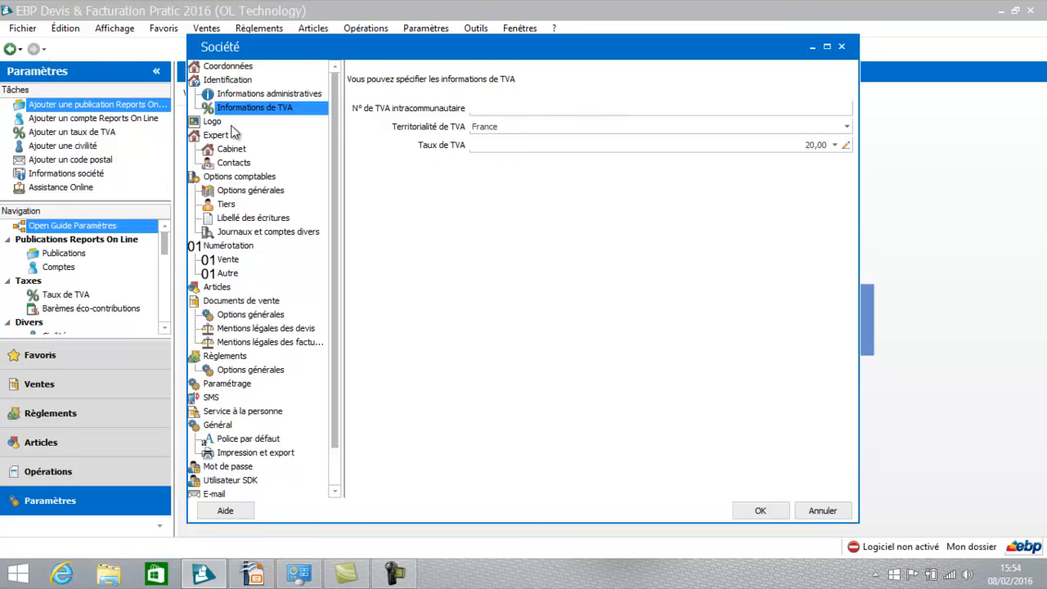
Import tutoriel-formation-ebp-logiciel-compta-pratic-2016.png from the EBP compta pratic folder as the company logo.
click(219, 125)
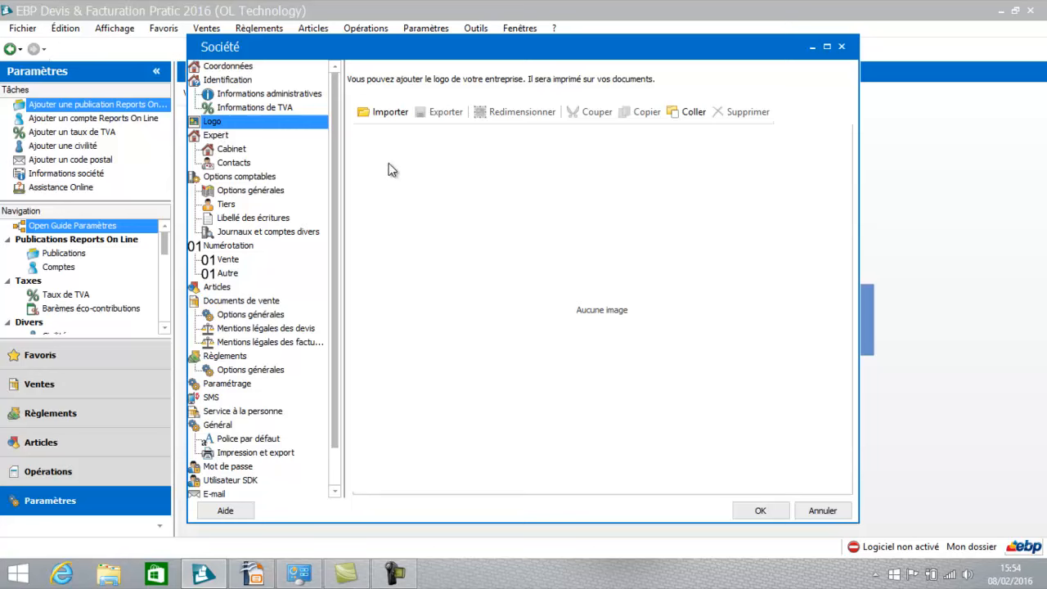
click(390, 115)
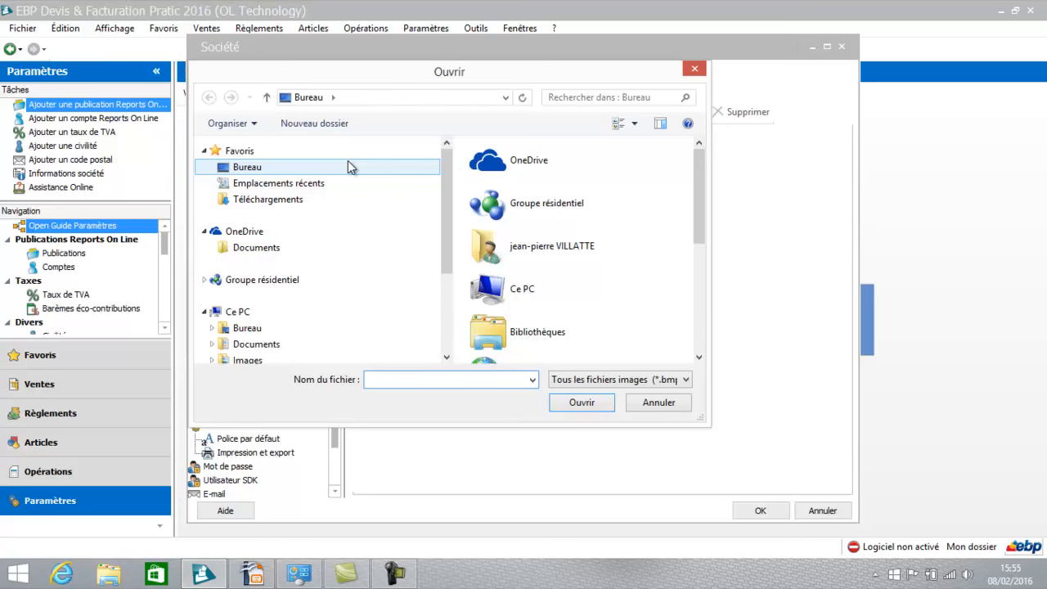
click(255, 358)
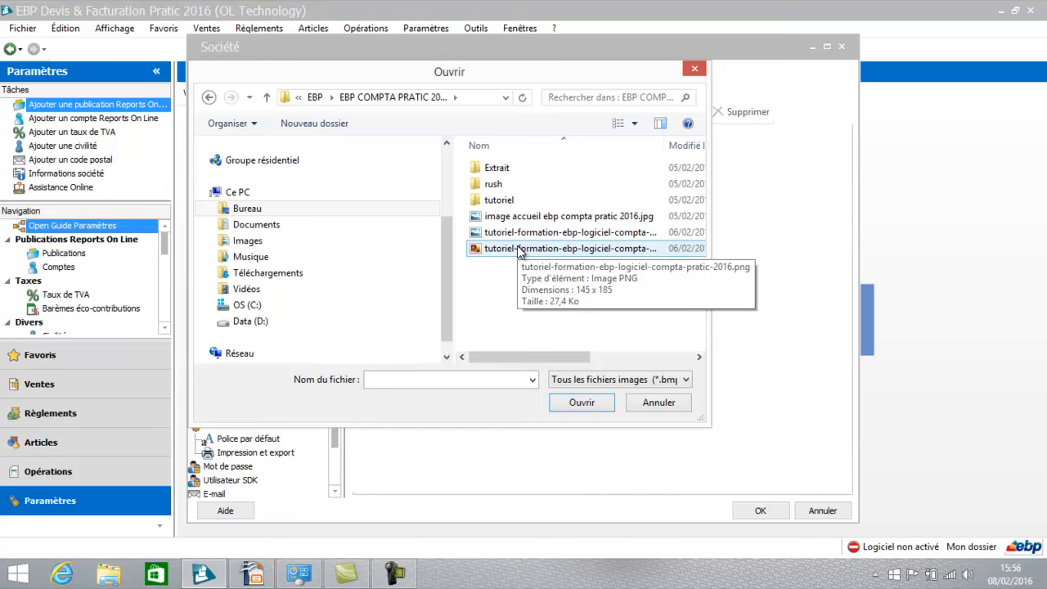
click(518, 249)
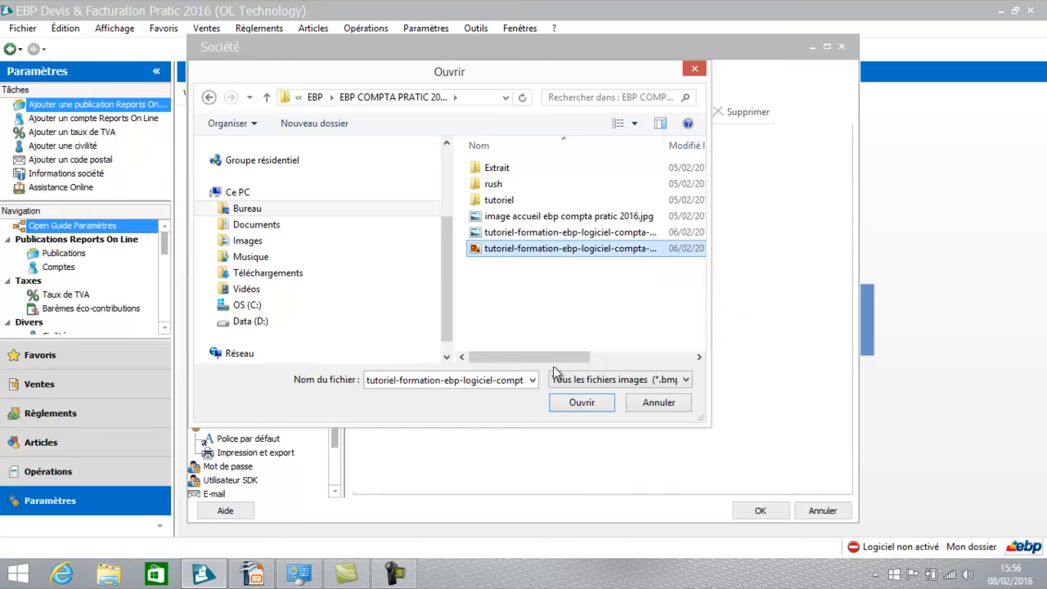
click(578, 404)
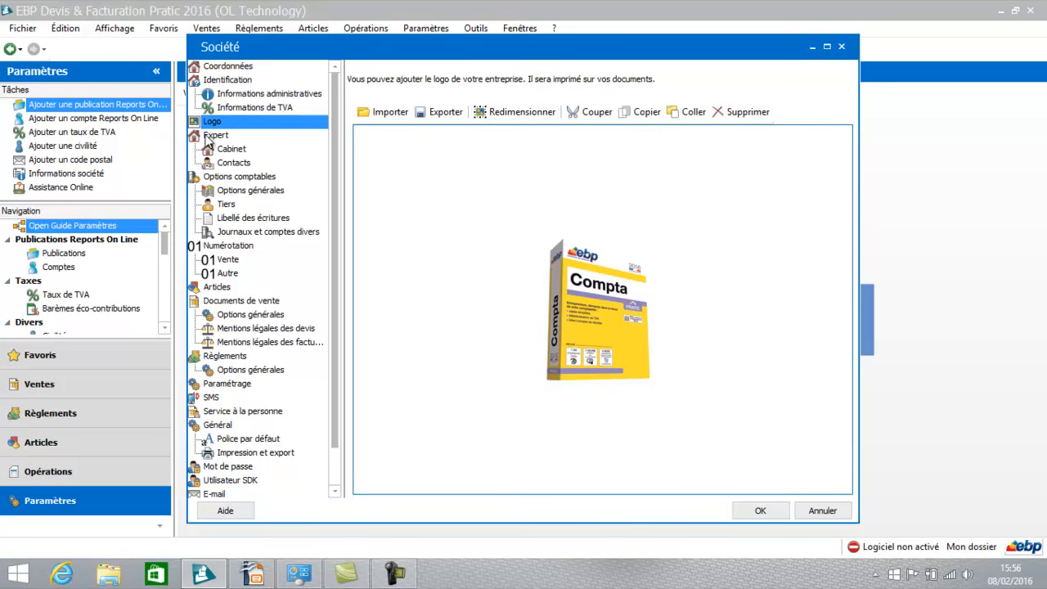
Review the accountant's firm and contact details, and open the general accounting options.
click(219, 156)
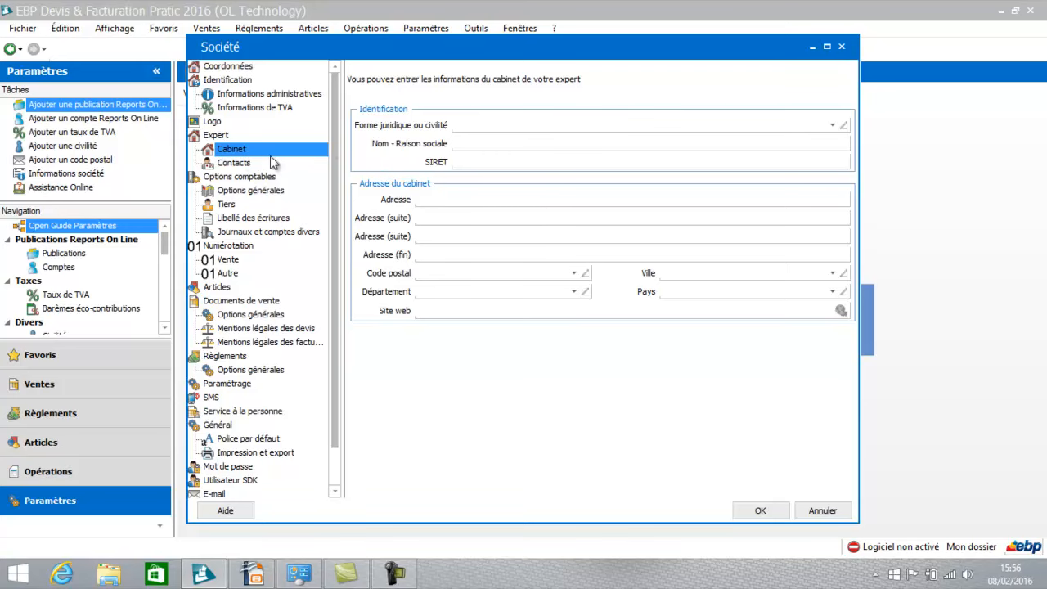
click(246, 166)
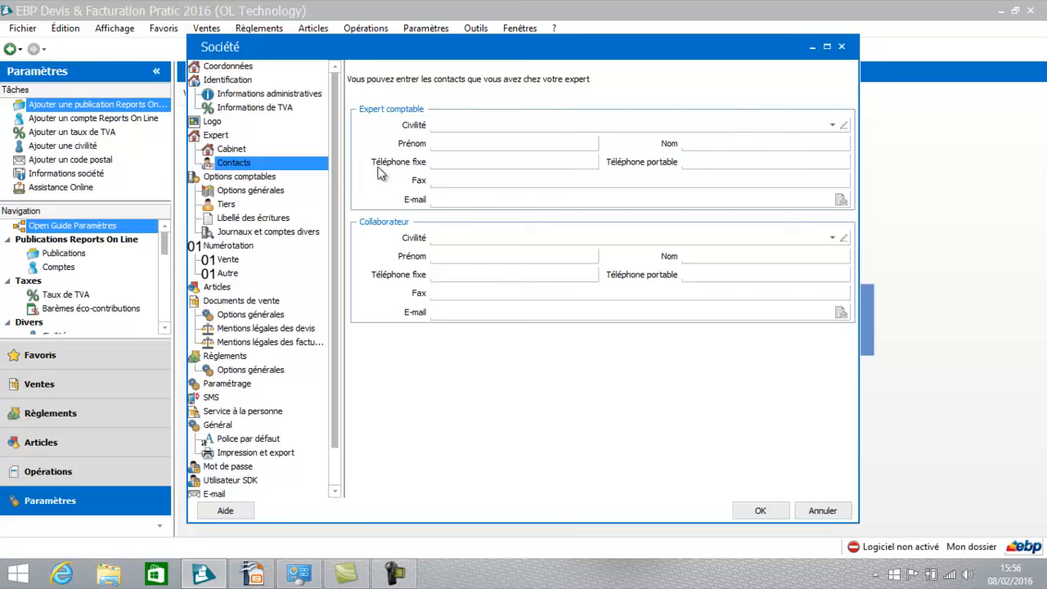
click(268, 194)
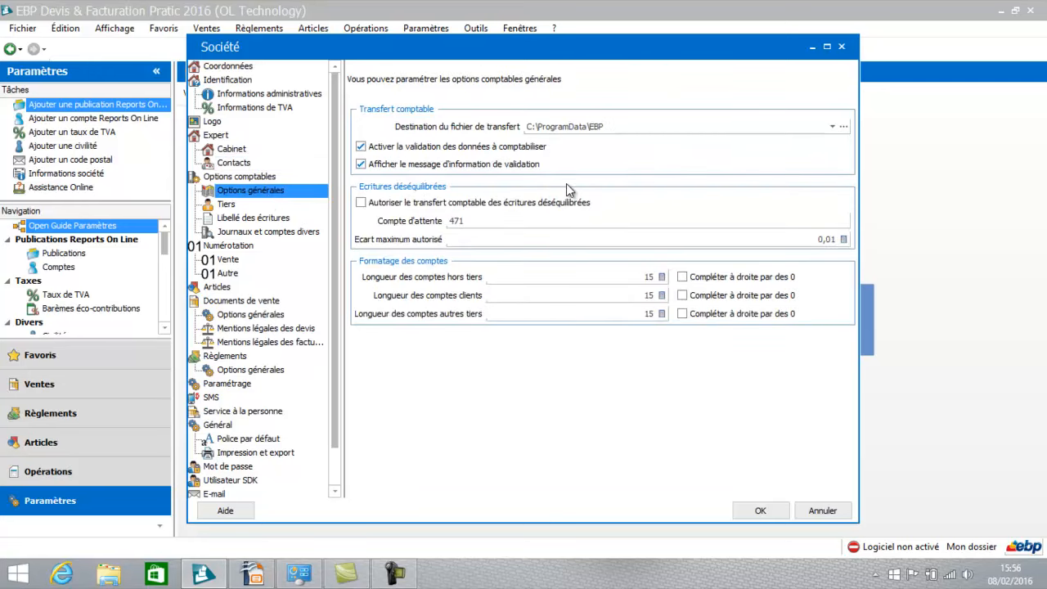
click(413, 209)
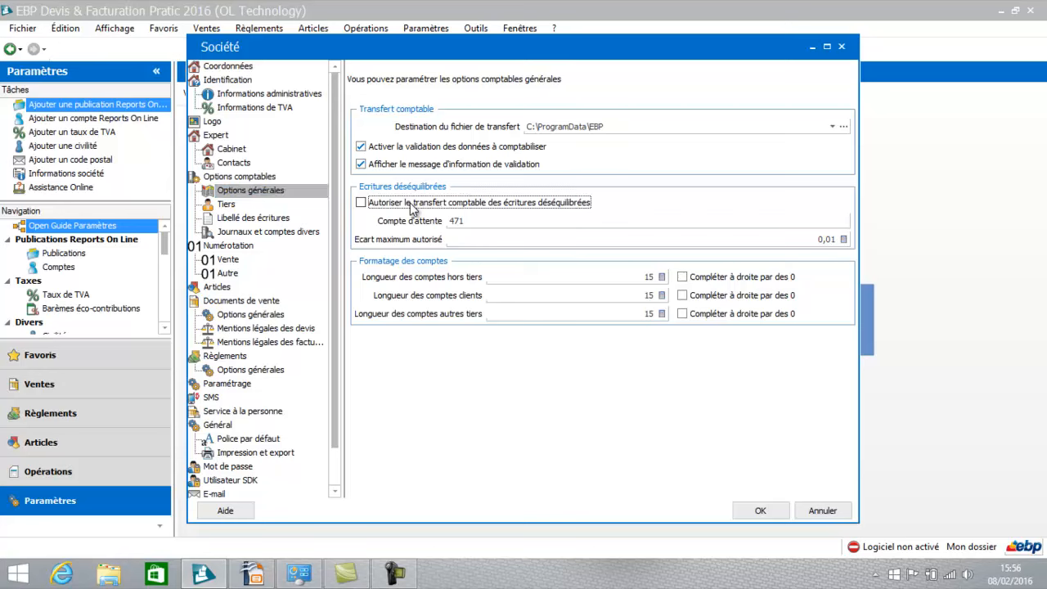
click(413, 209)
click(360, 203)
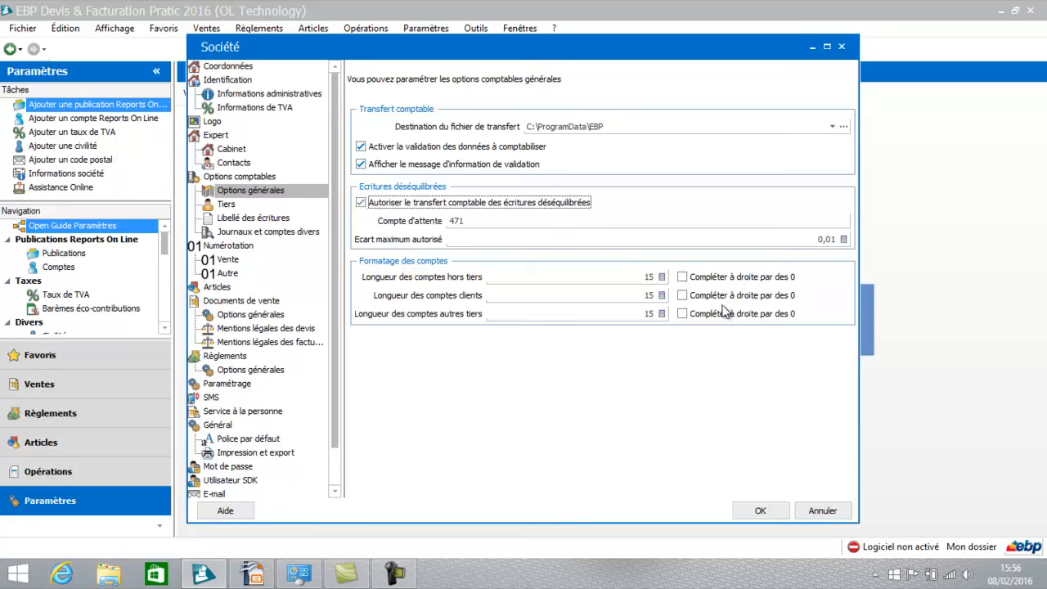
Set the maximum allowed discrepancy for unbalanced entries to 1,00.
click(801, 237)
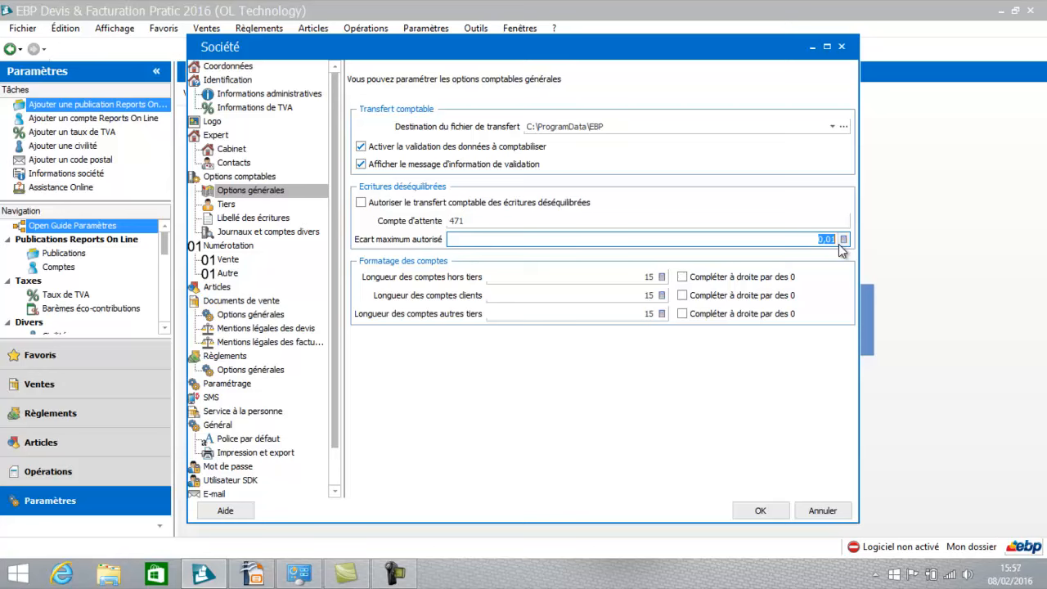
text(1)
key(Tab)
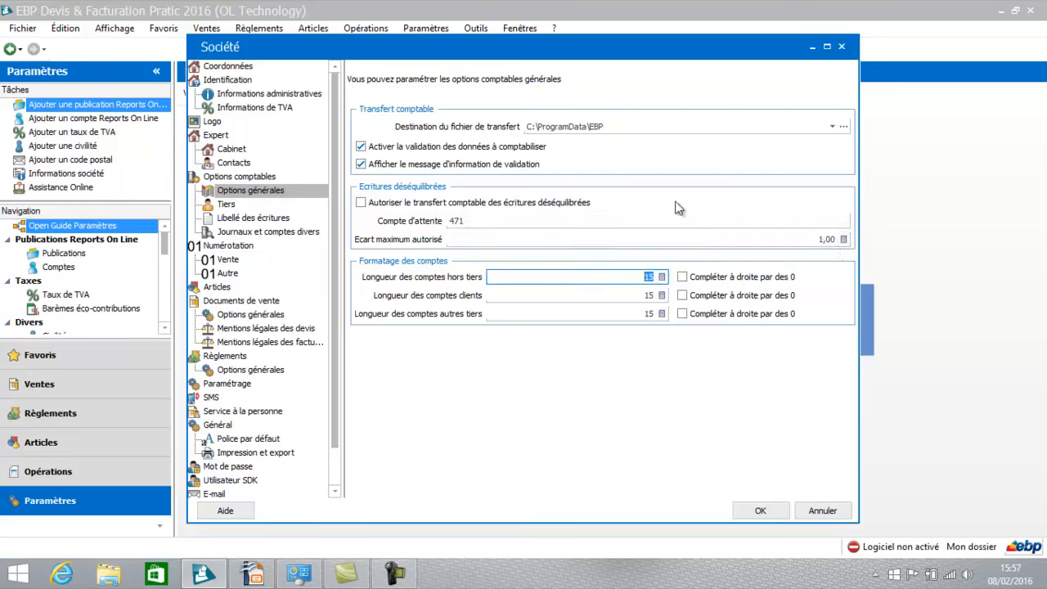
click(642, 299)
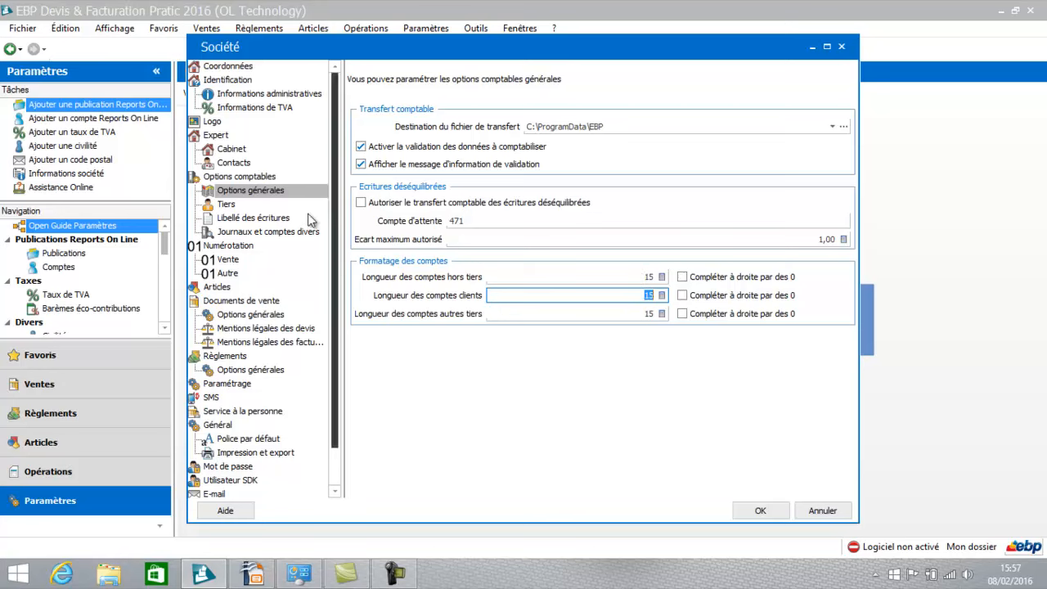
In the third-party accounting options, generate client accounts from Racine + nom tiers.
click(226, 205)
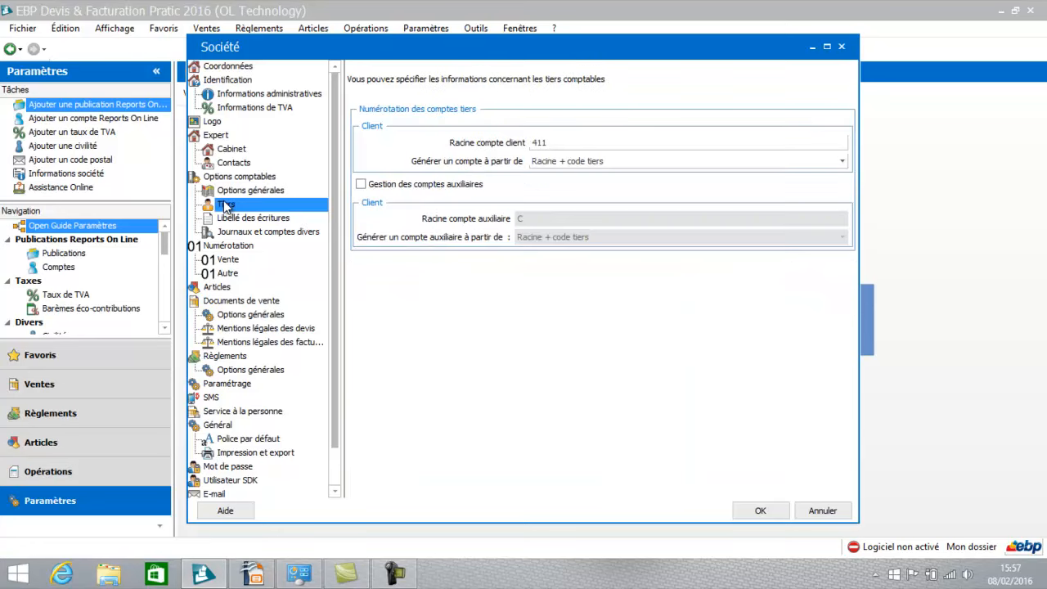
click(592, 161)
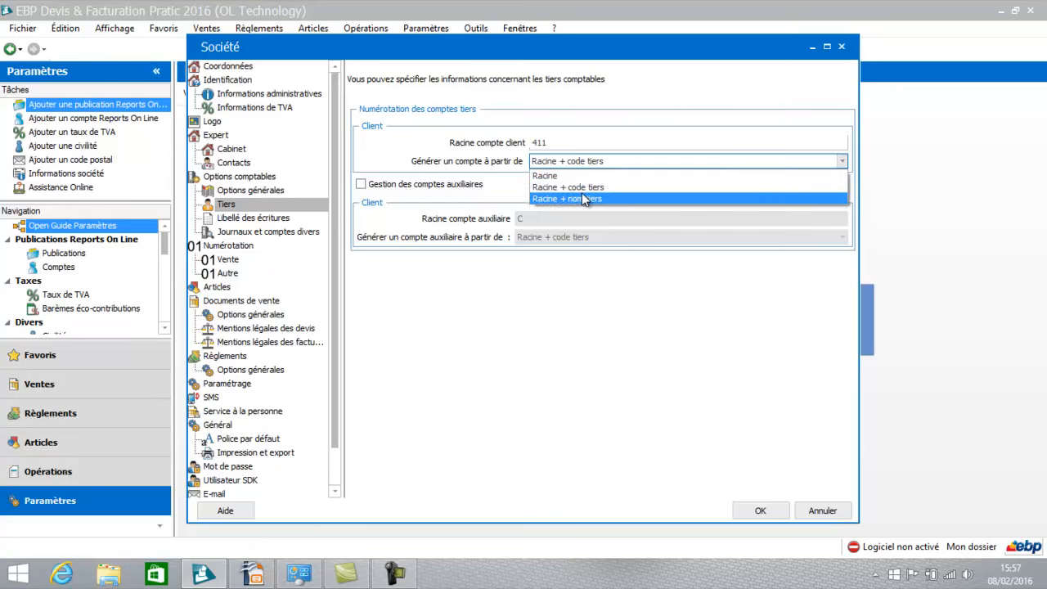
click(582, 197)
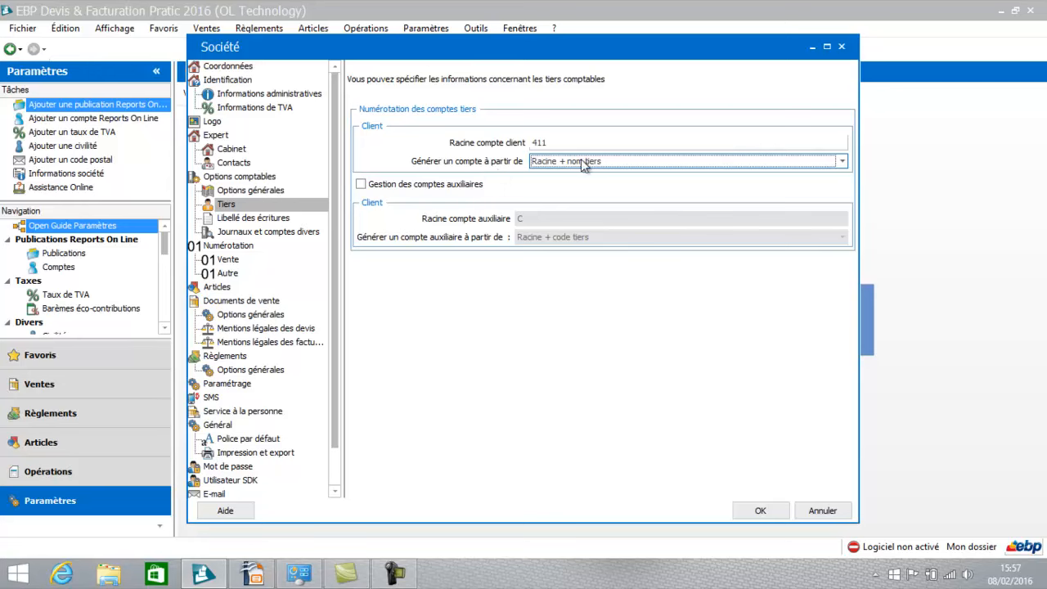
Enable auxiliary account management and generate client auxiliary accounts from Racine + nom tiers.
click(361, 185)
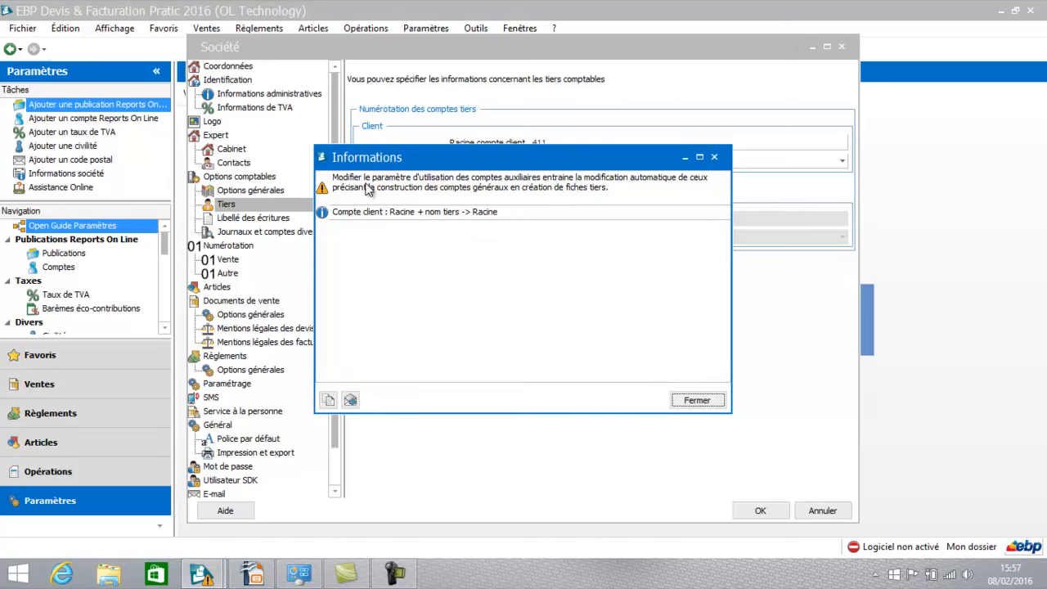
click(712, 401)
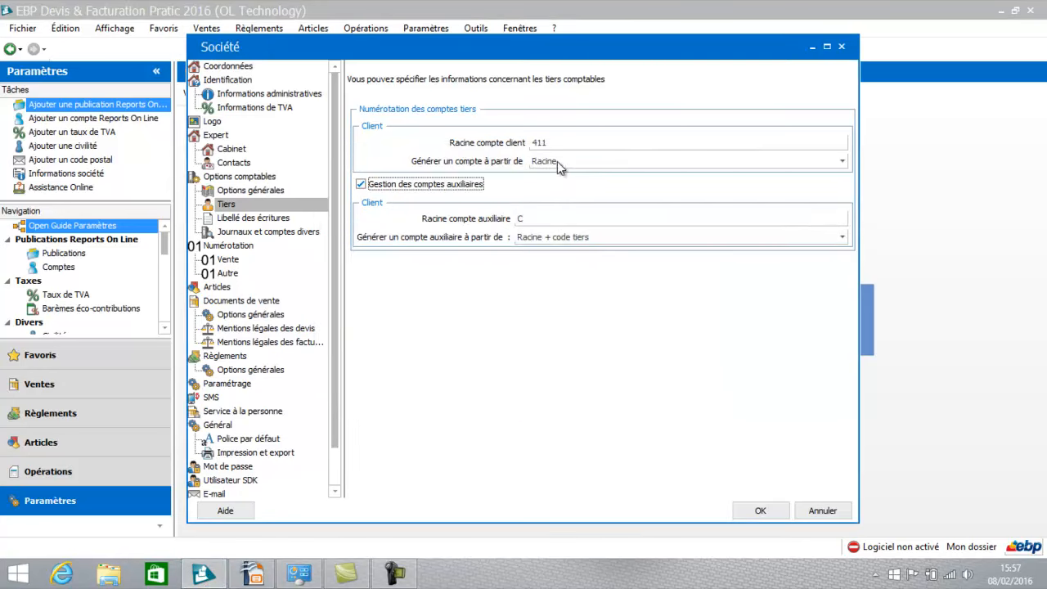
click(537, 237)
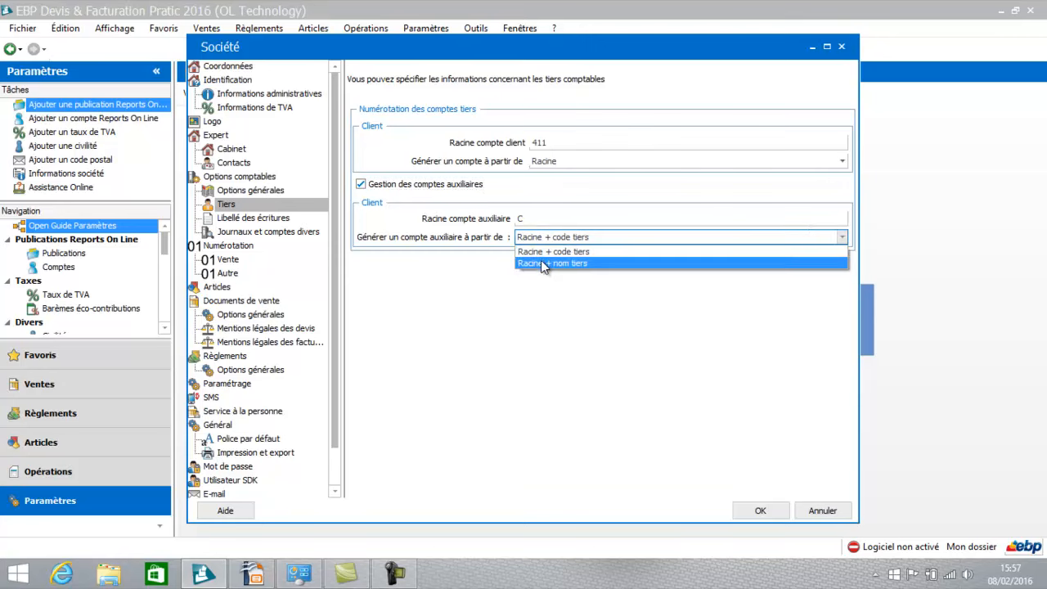
click(541, 261)
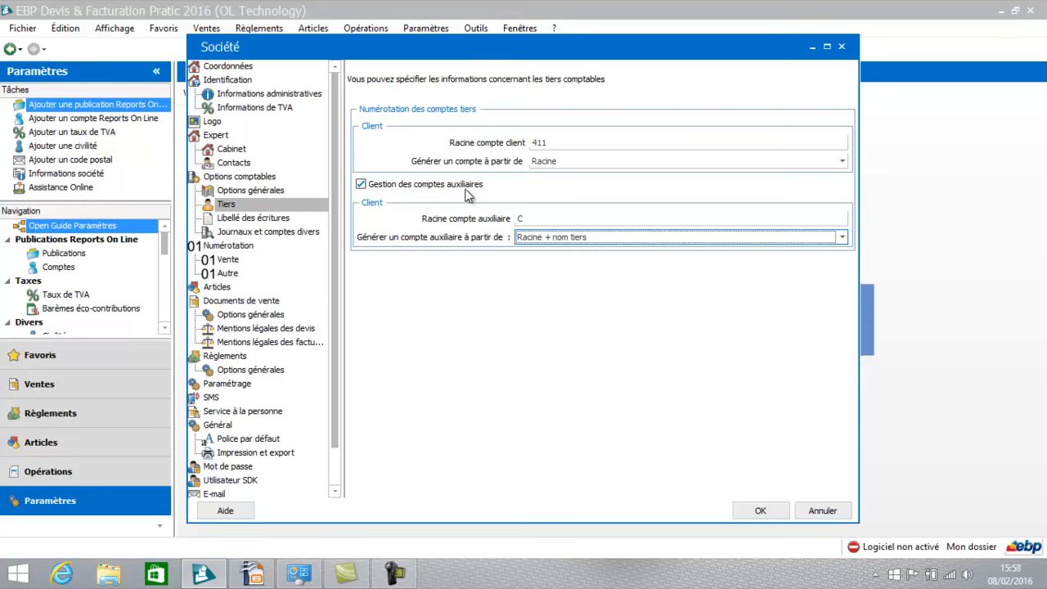
Consult the help on macros for accounting entry labels, and review the journals and miscellaneous accounts settings.
click(235, 221)
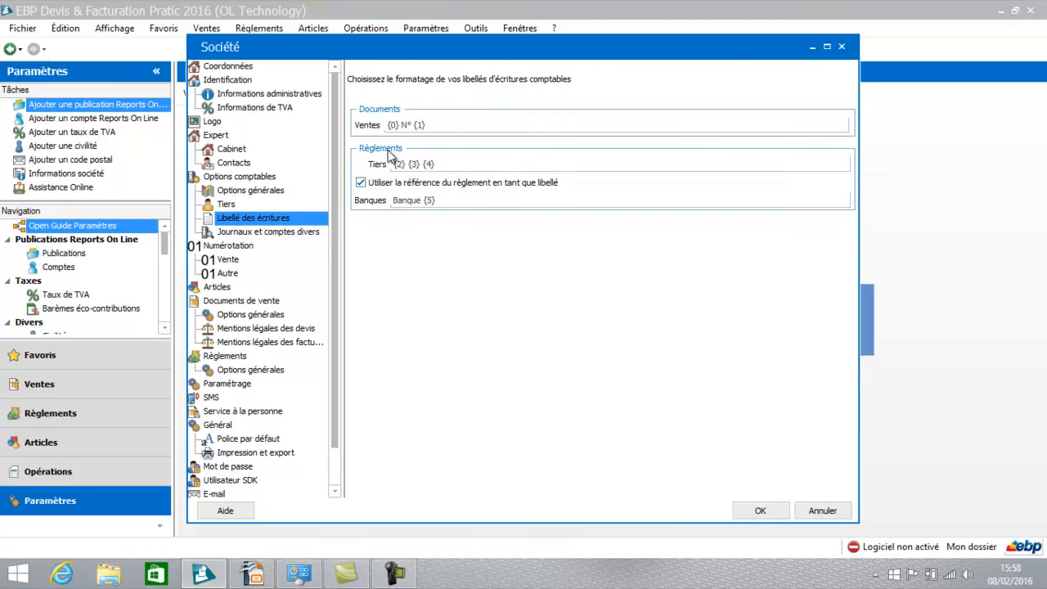
key(F1)
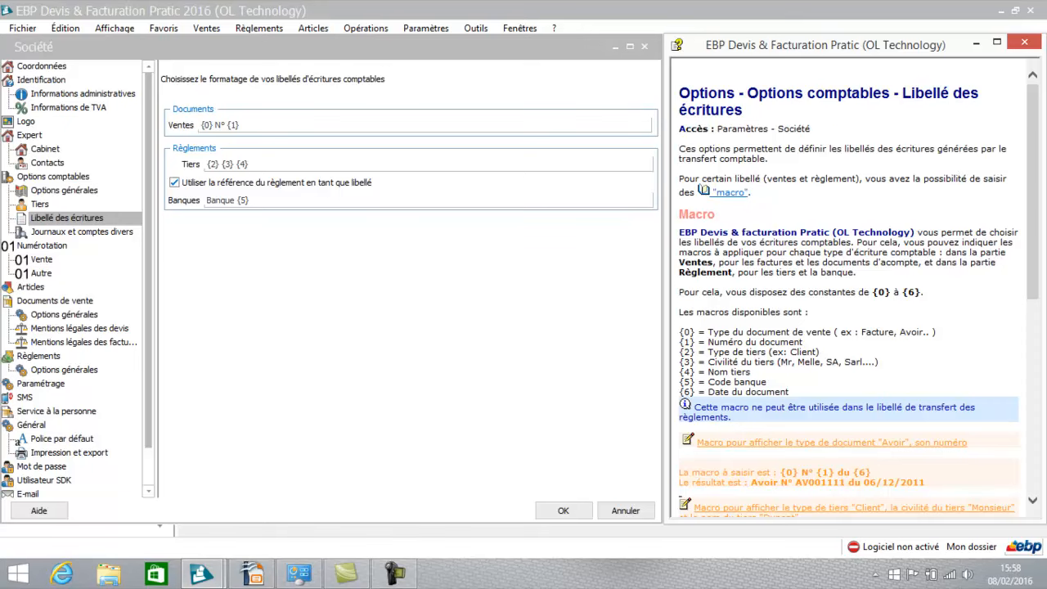
click(1024, 42)
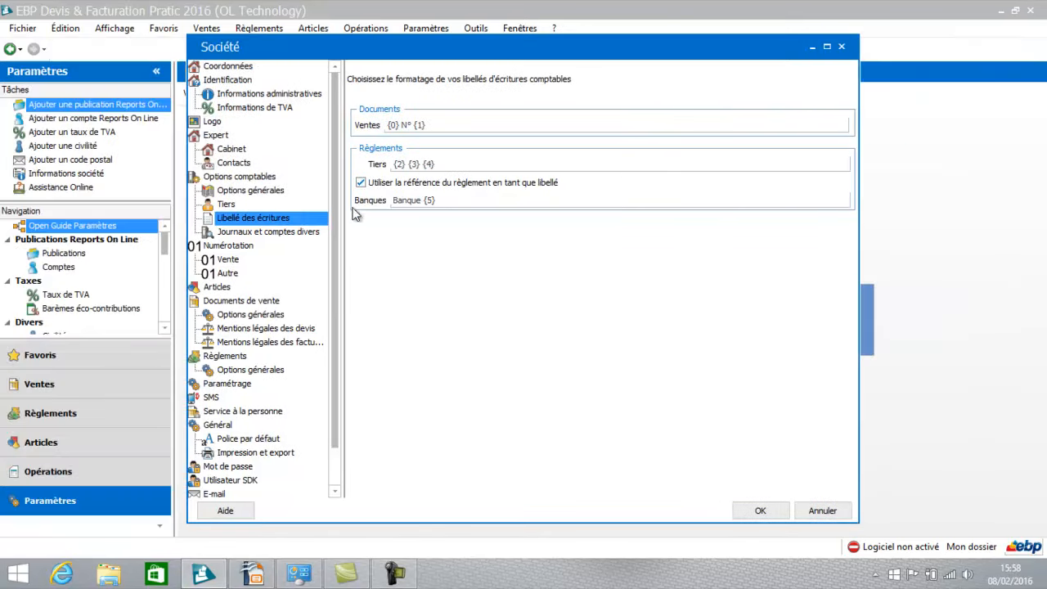
click(267, 234)
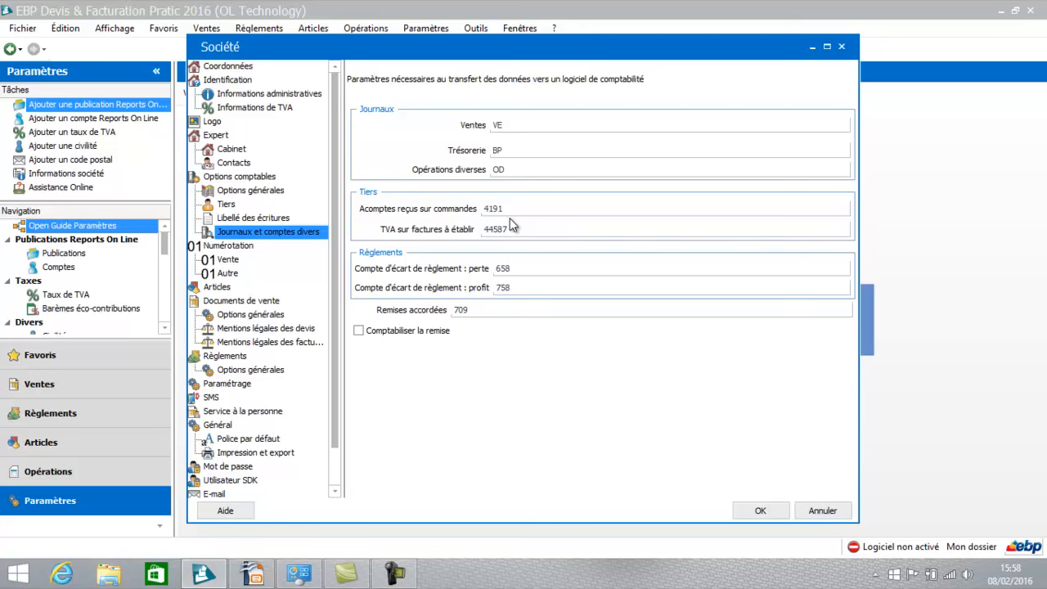
Review the numbering settings of the sales documents, including the next invoice number, and of the other records.
click(230, 260)
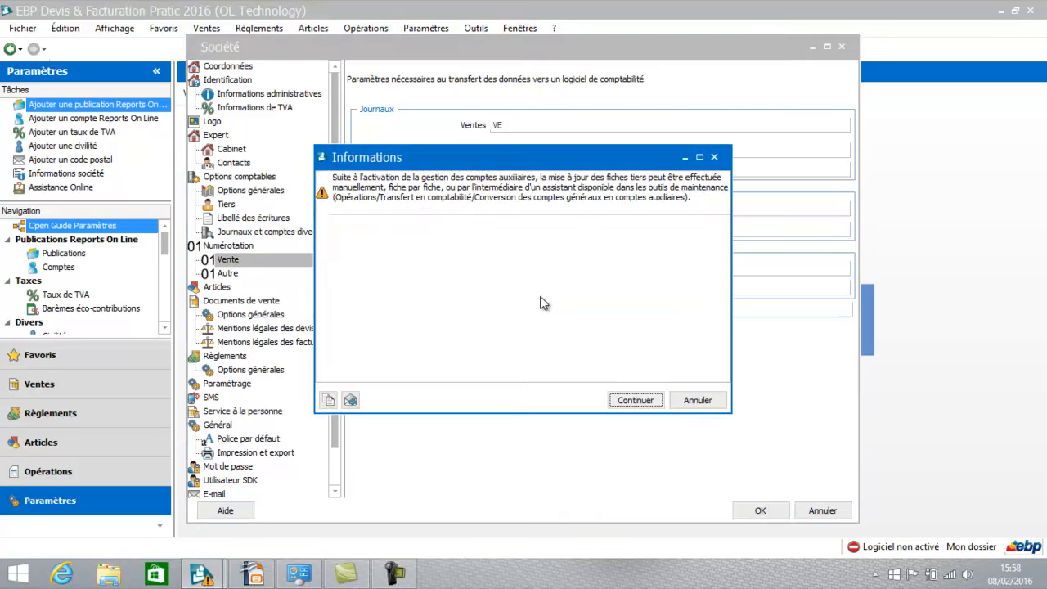
click(629, 400)
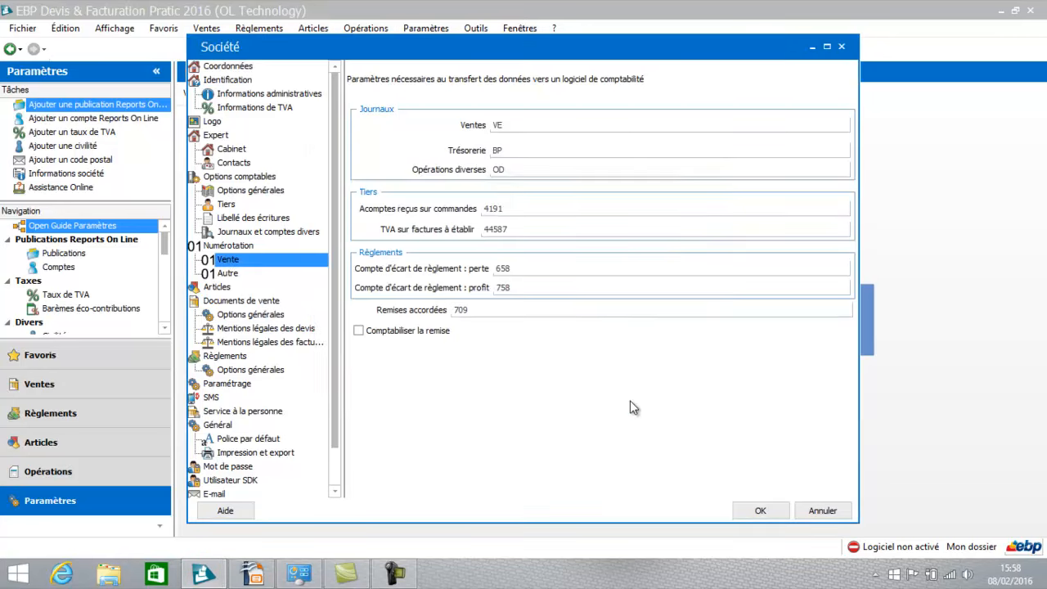
click(235, 265)
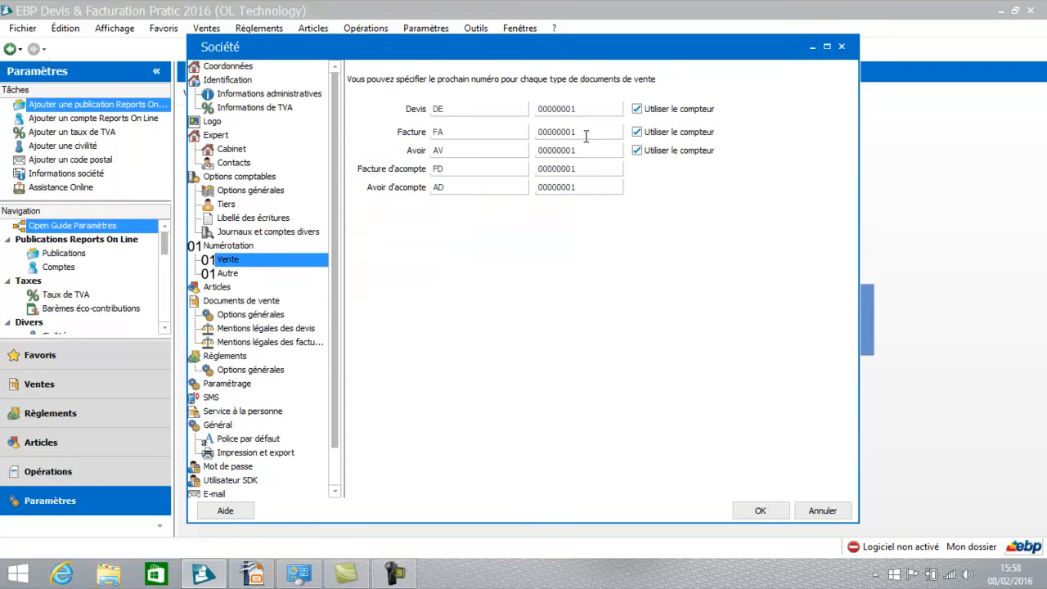
click(586, 132)
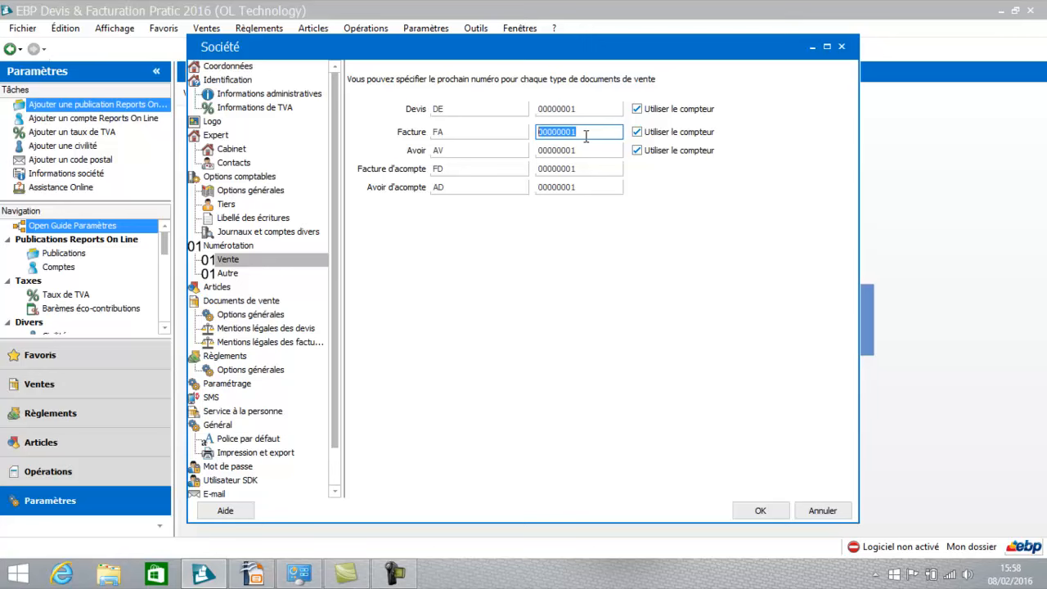
click(585, 137)
click(222, 276)
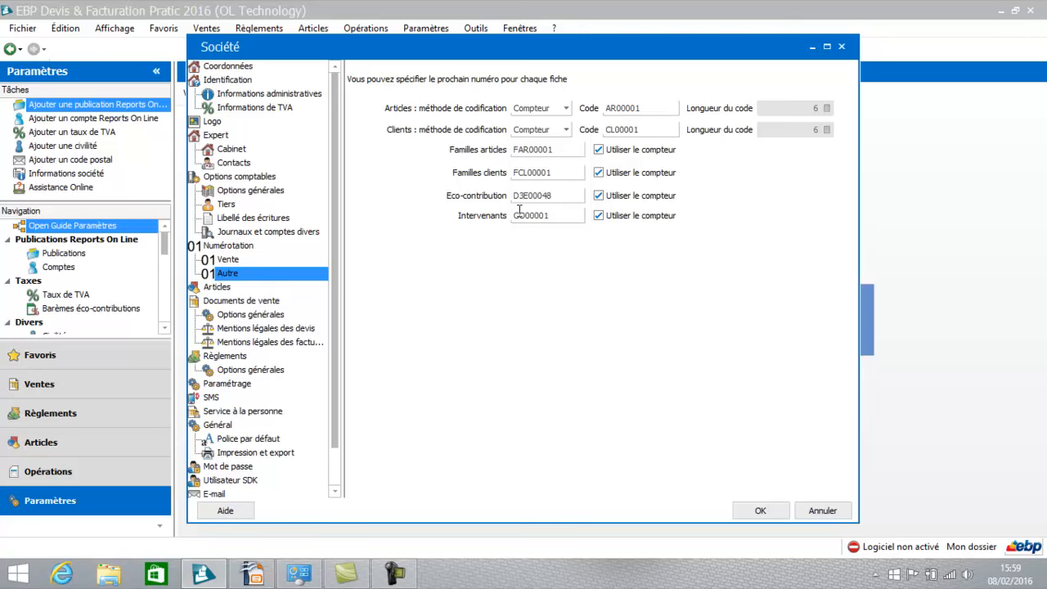
In the article options, set the default margin rate to 0 and the default article type to Service.
click(217, 289)
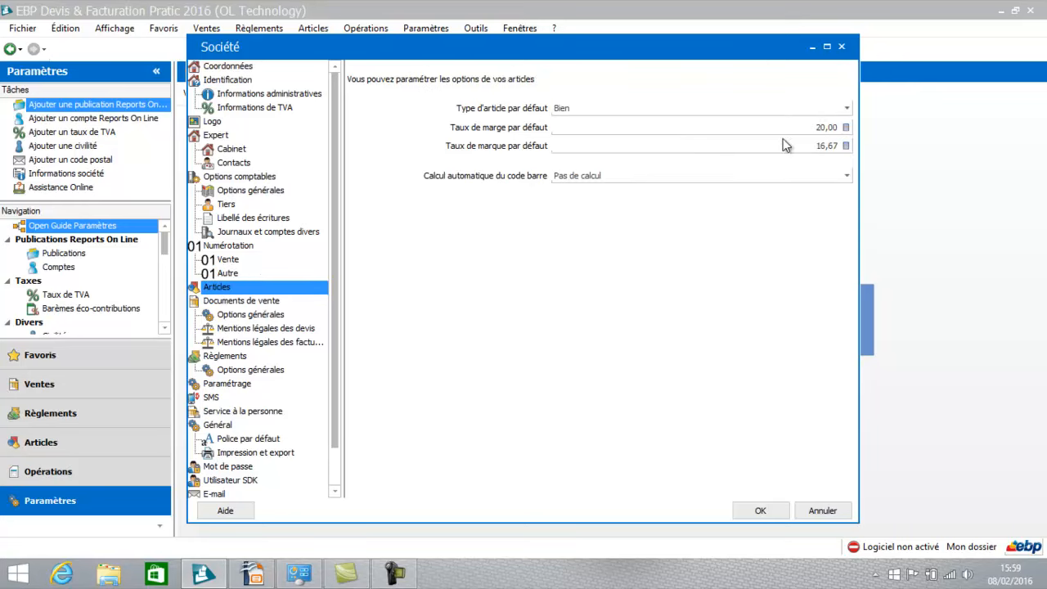
click(798, 127)
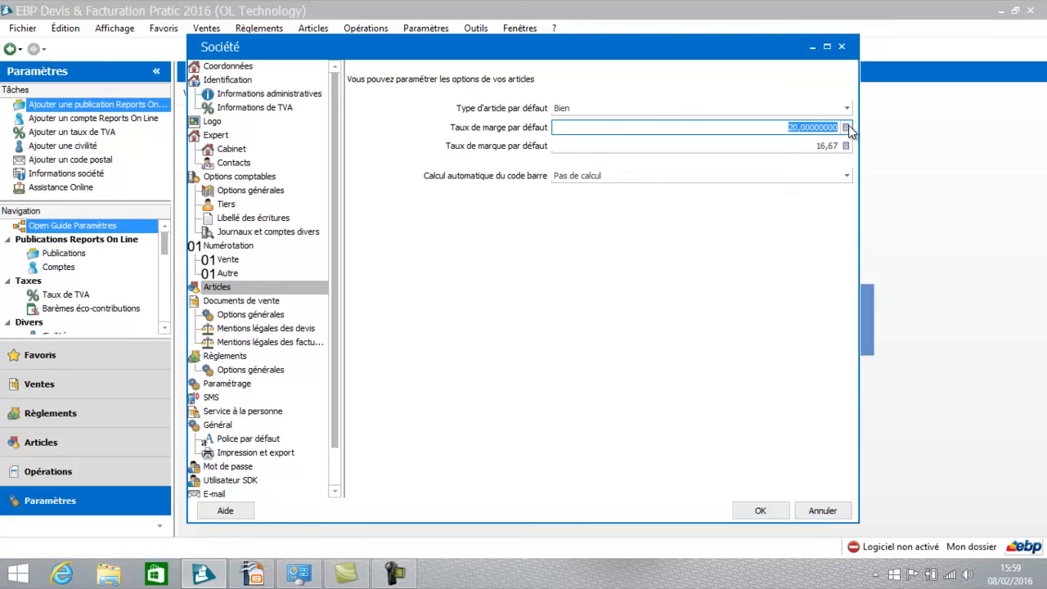
text(0)
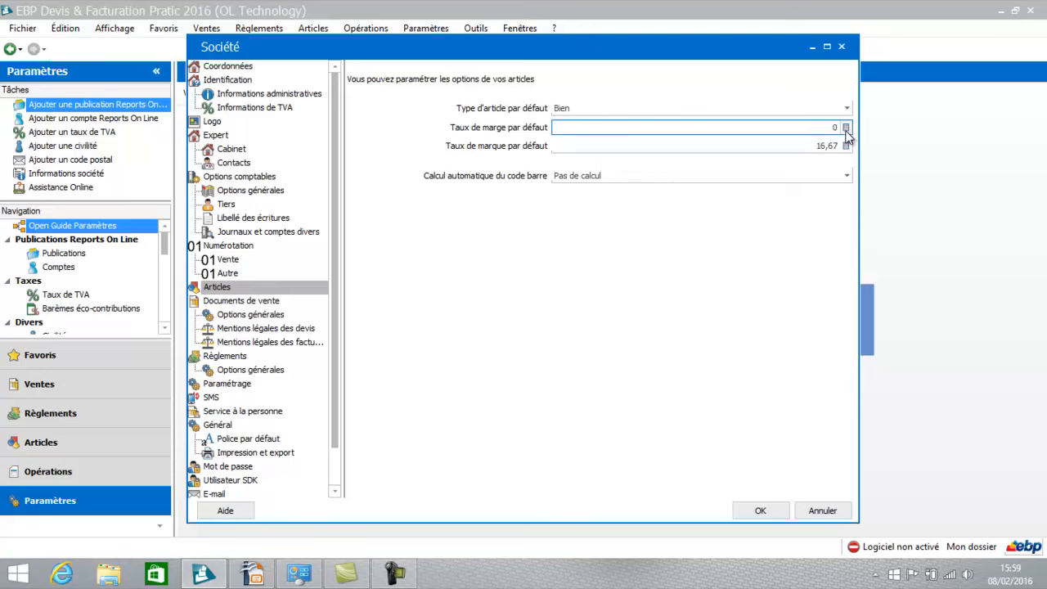
key(Tab)
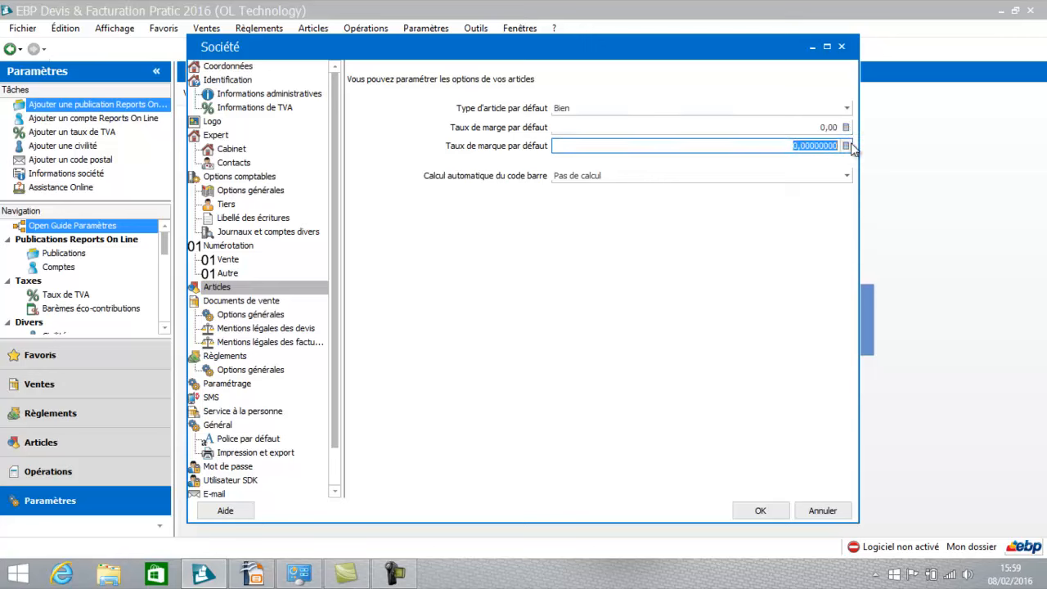
key(Tab)
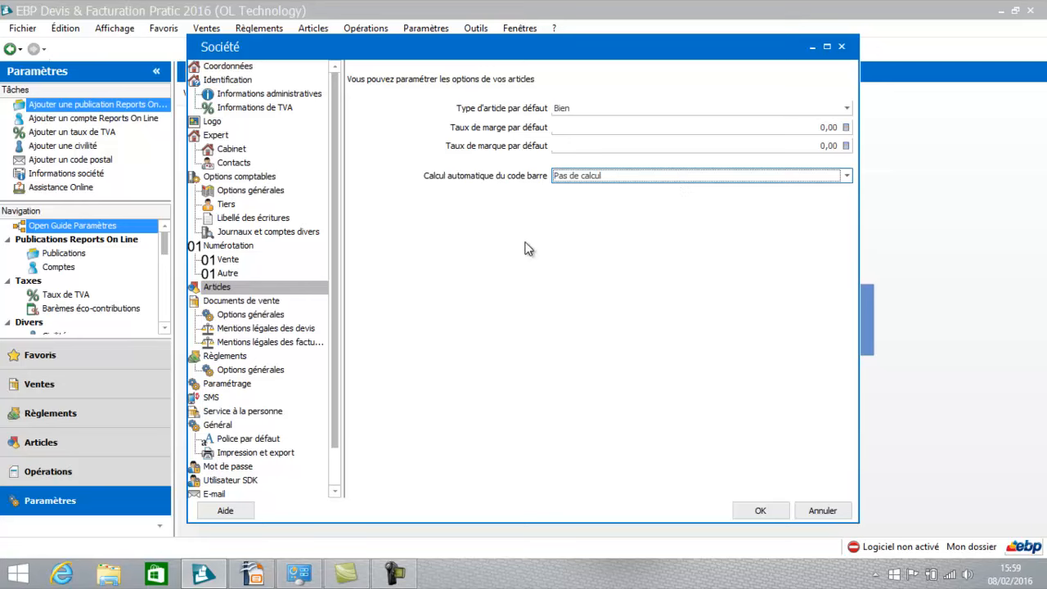
click(579, 108)
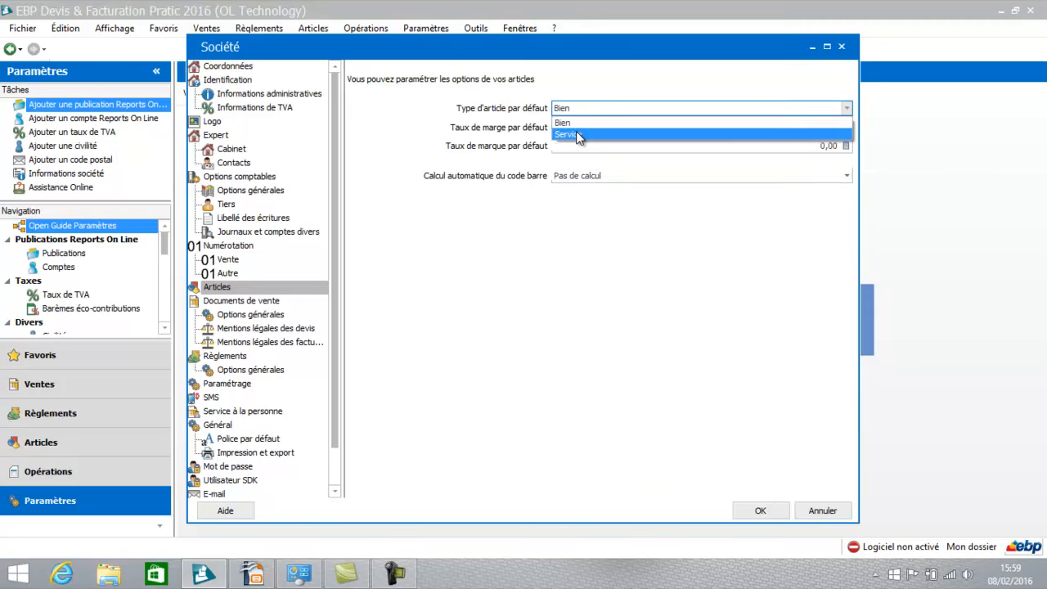
click(577, 134)
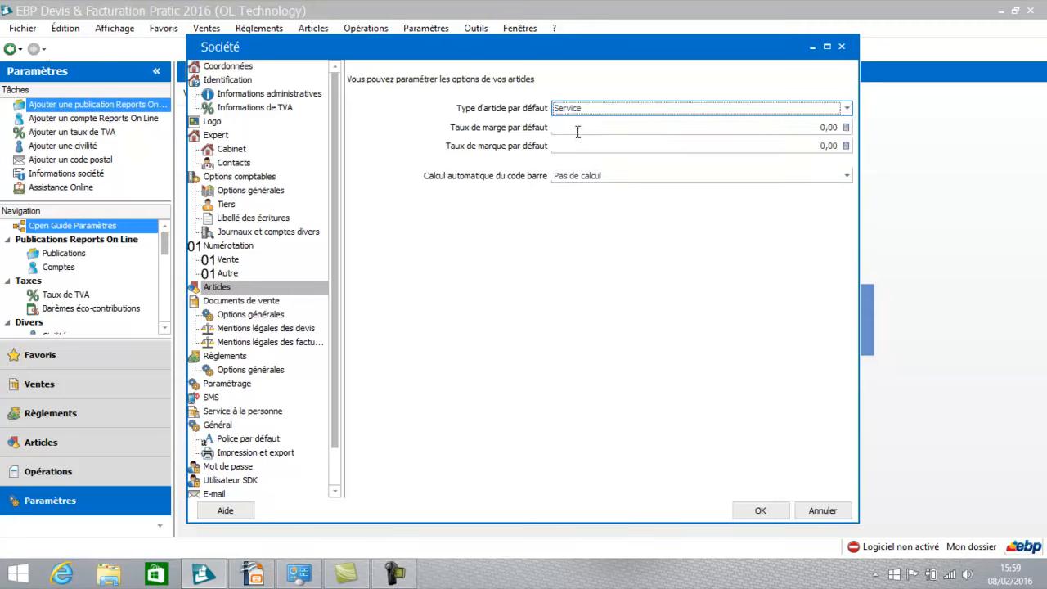
In the general options of the sales documents, enable Pointage automatique lors d'un transfert de facture en avoir.
click(257, 304)
click(255, 315)
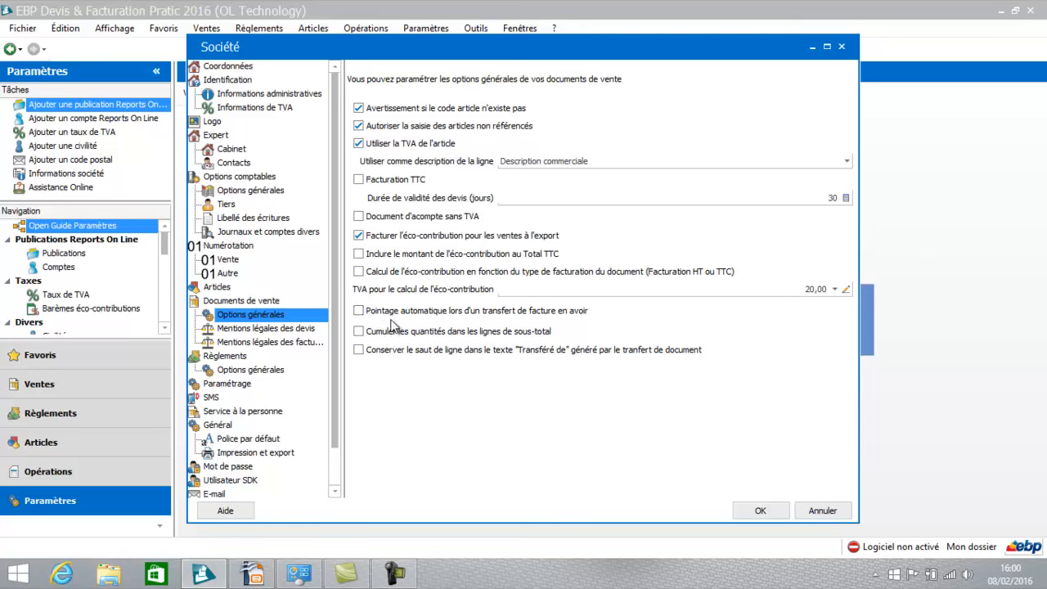
click(361, 314)
click(359, 311)
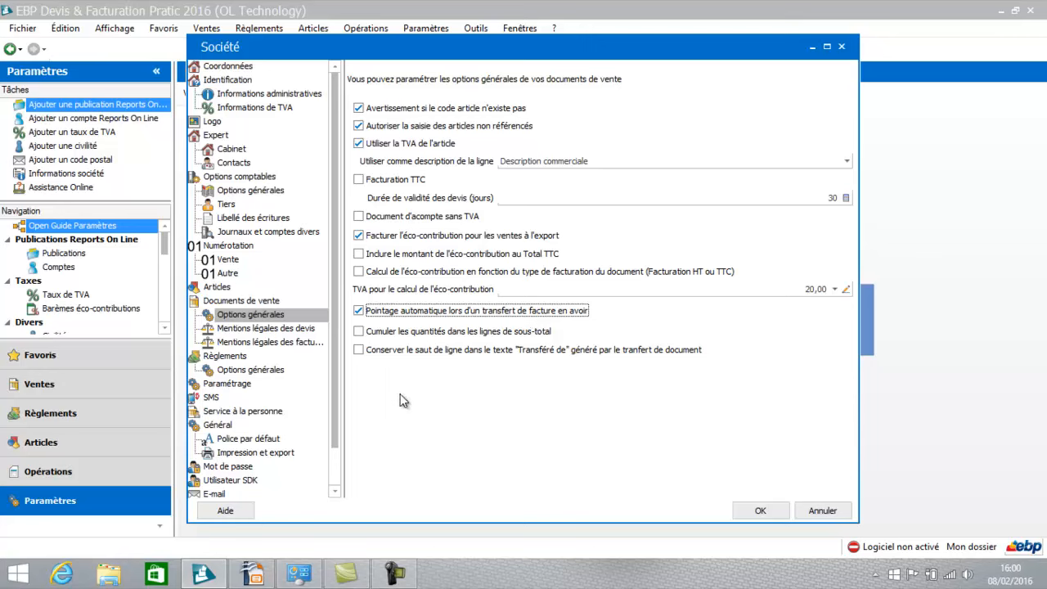
Review the mandatory footer legal notices of the quotes and of the invoices.
click(286, 329)
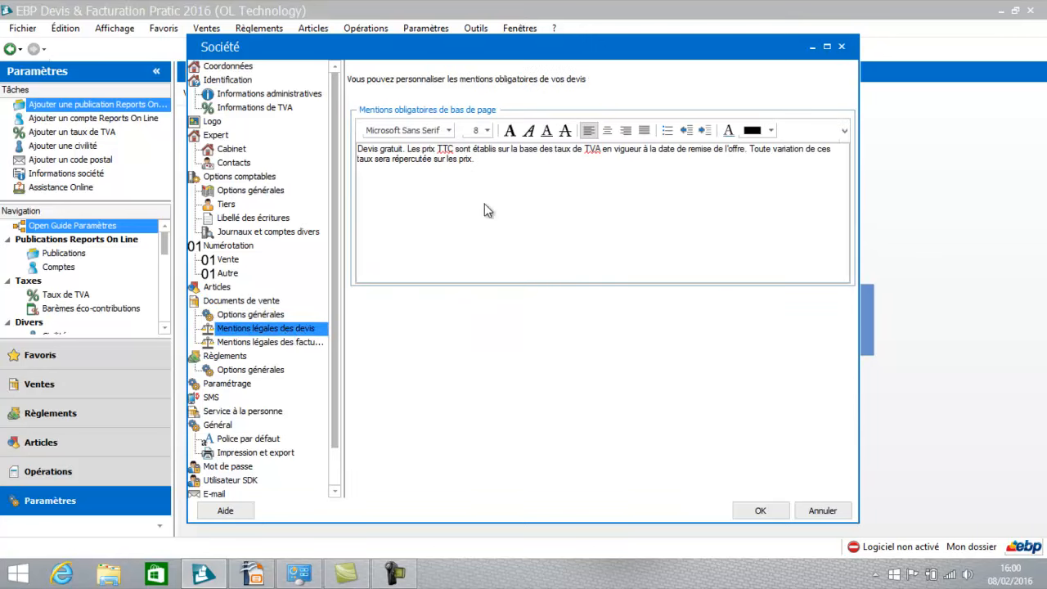
click(480, 163)
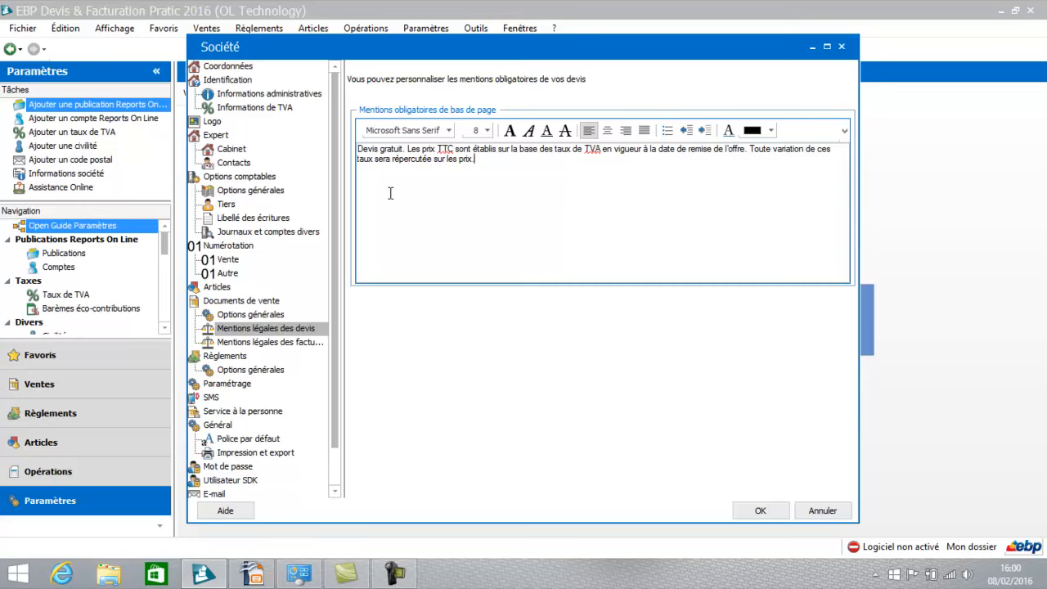
click(247, 341)
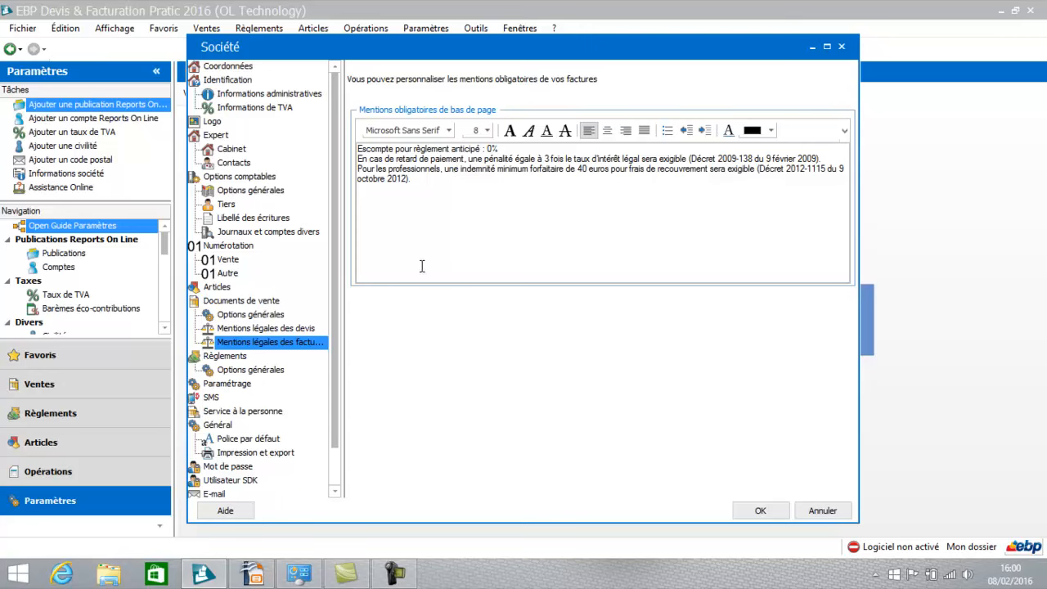
In the general payment options, add a new default bank with code BP and name banque popualire.
click(226, 358)
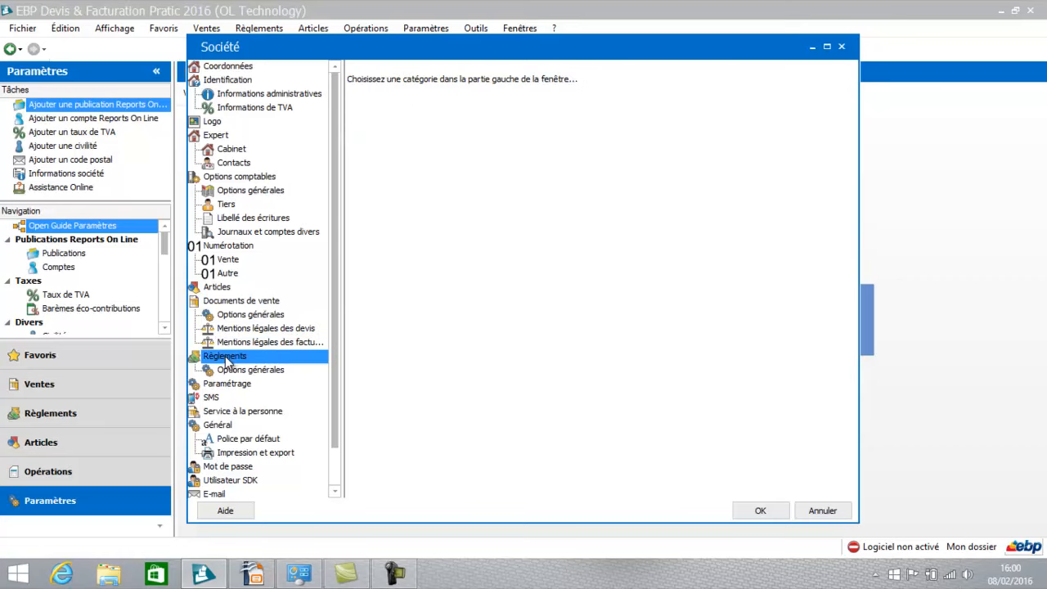
click(230, 368)
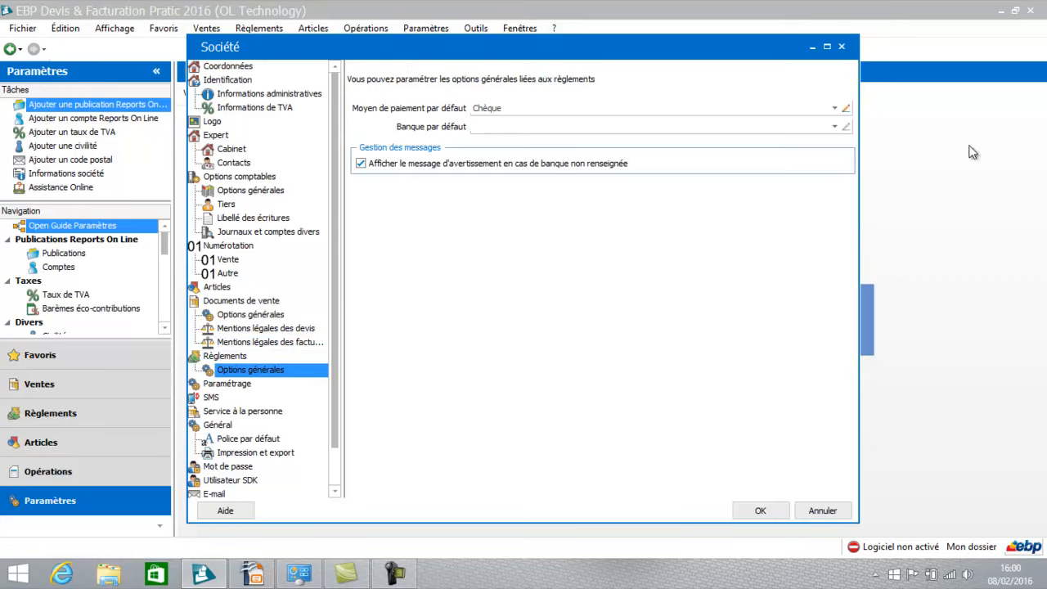
click(834, 129)
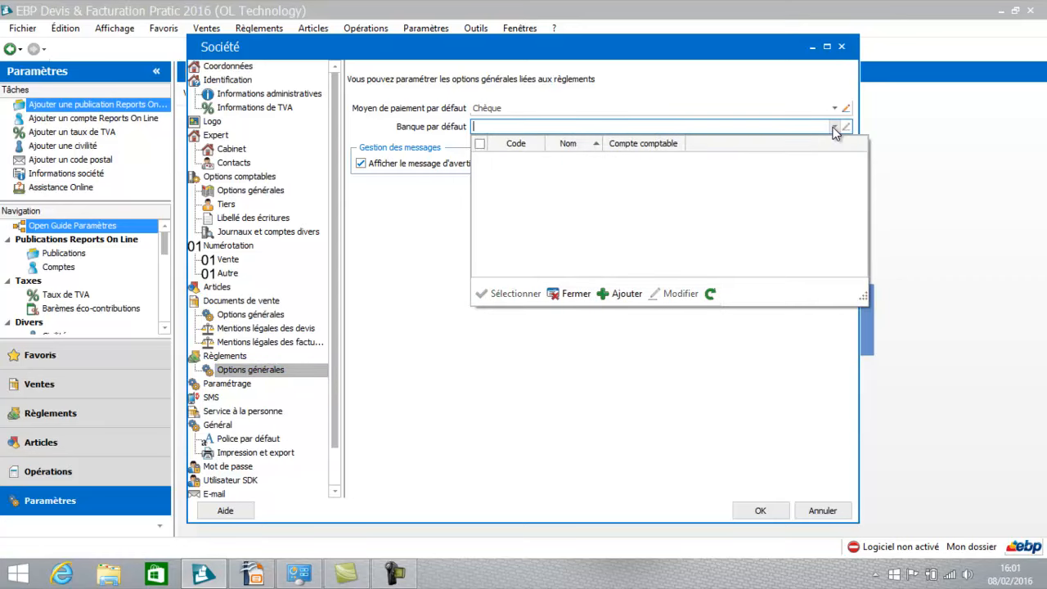
click(624, 294)
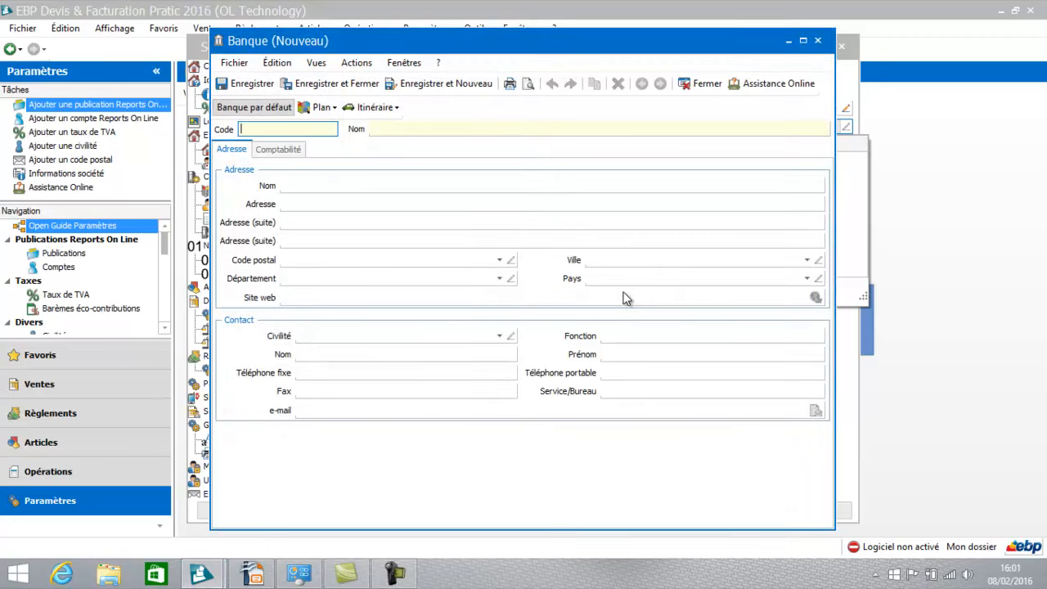
text(BP)
key(Tab)
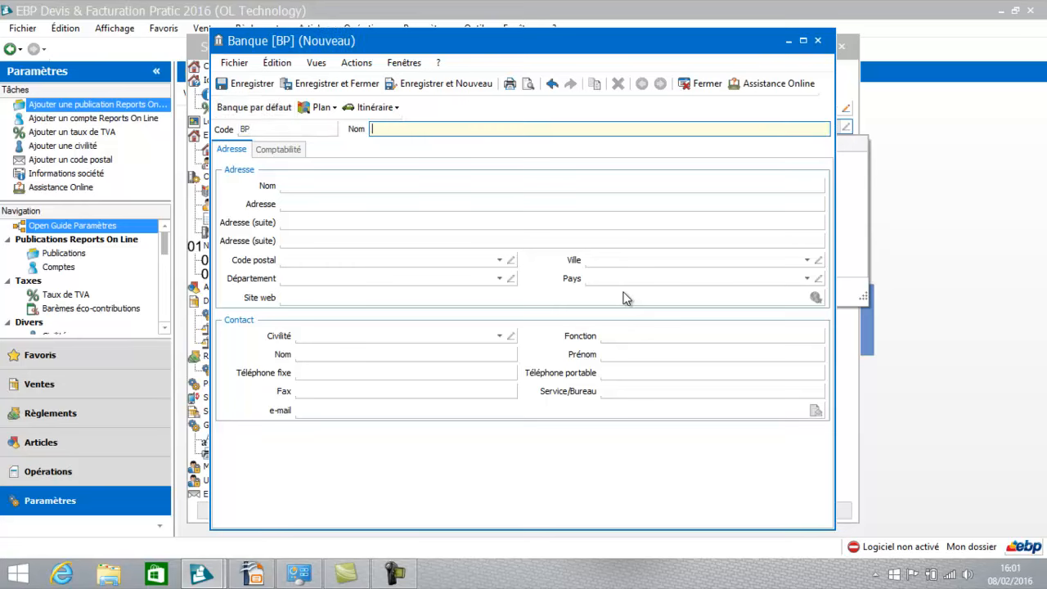
text(banque po)
text(pualire)
key(Tab)
Set the new bank's accounting journal code to BP, then save and close its record.
click(287, 153)
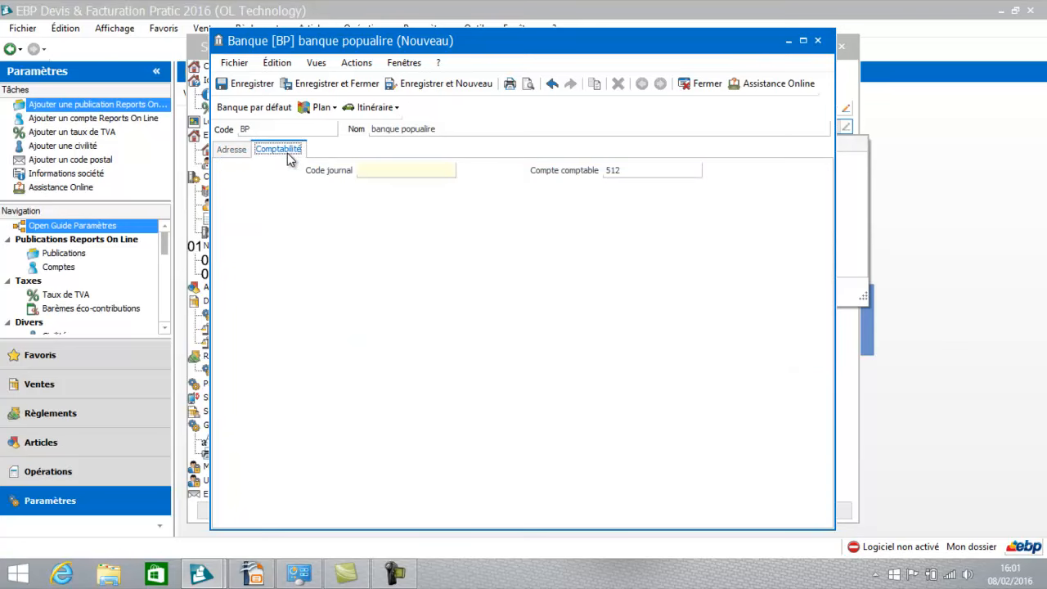
click(375, 168)
text(BP)
key(Tab)
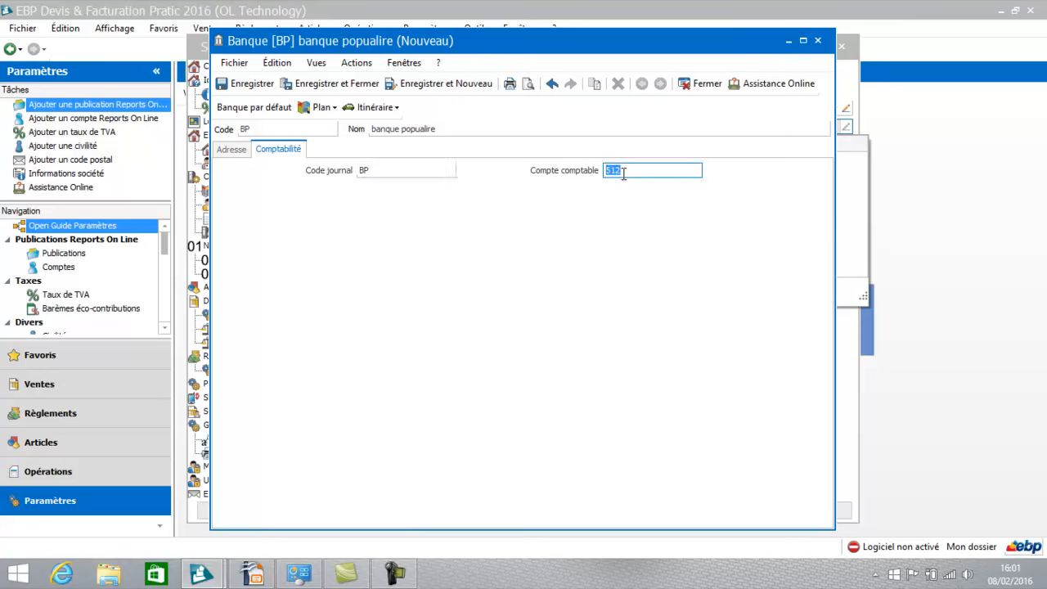
click(346, 87)
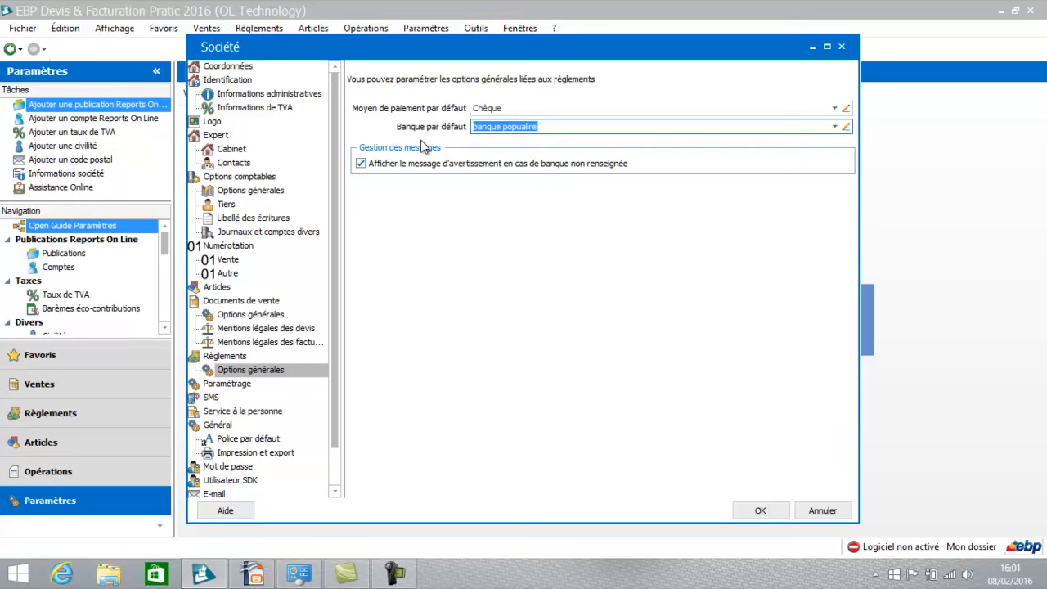
Review the decimal, currency and other application settings under Paramétrage, and validate the company settings.
click(240, 385)
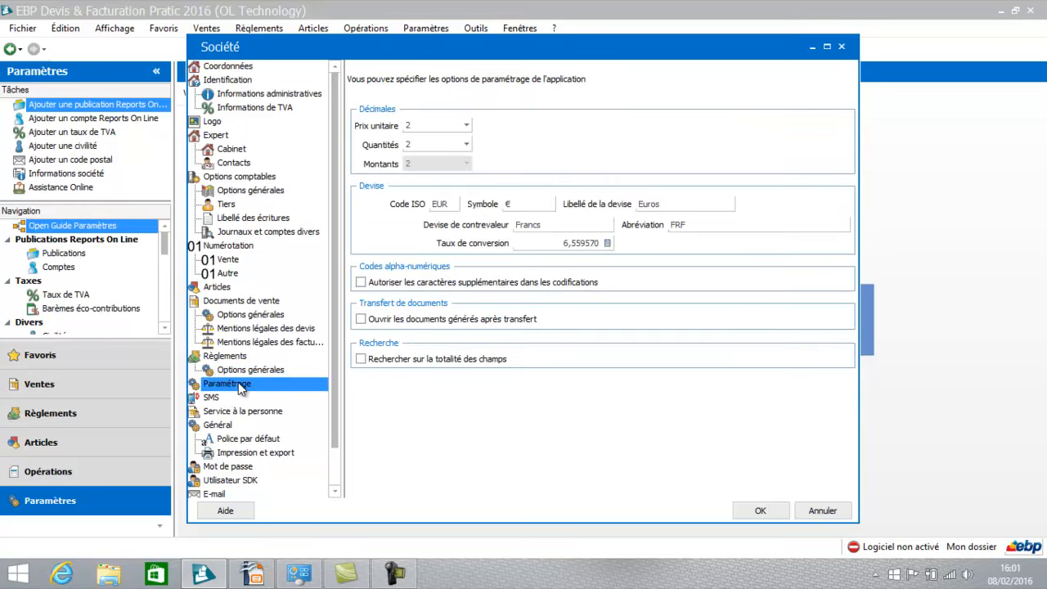
scroll(337, 339, down, 1)
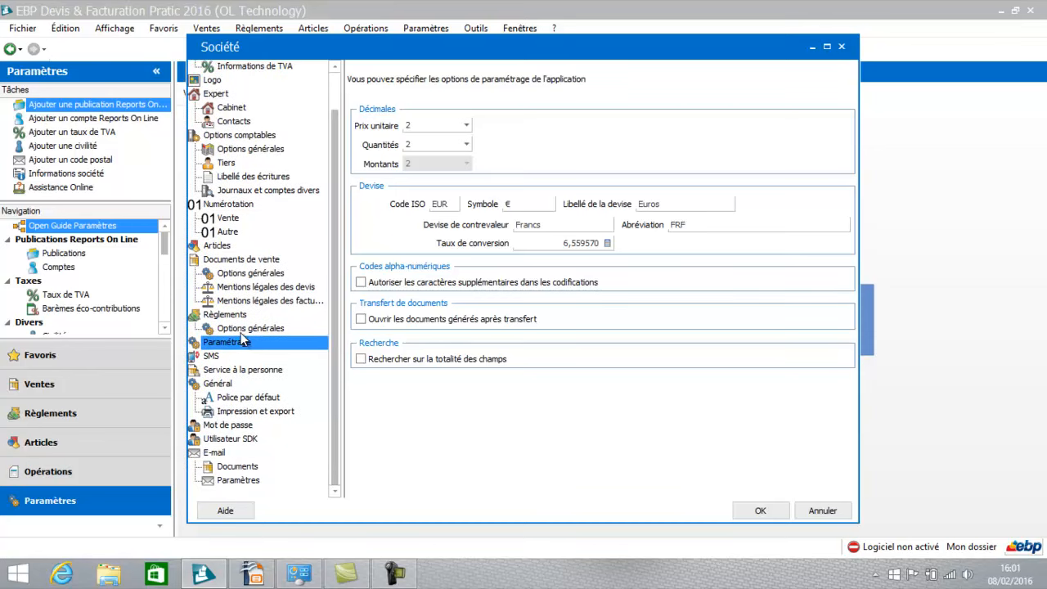
click(757, 511)
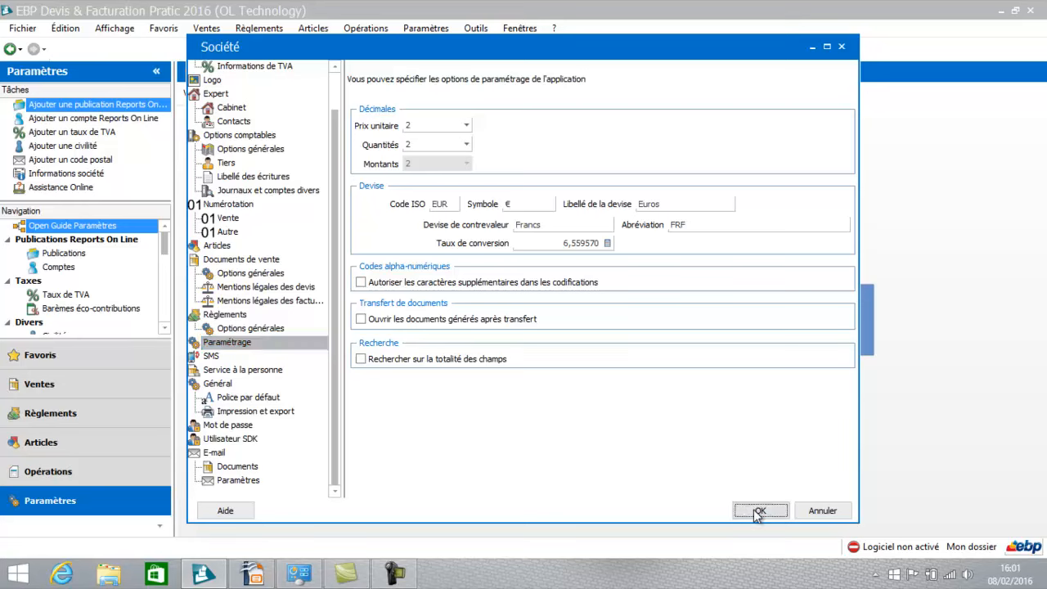